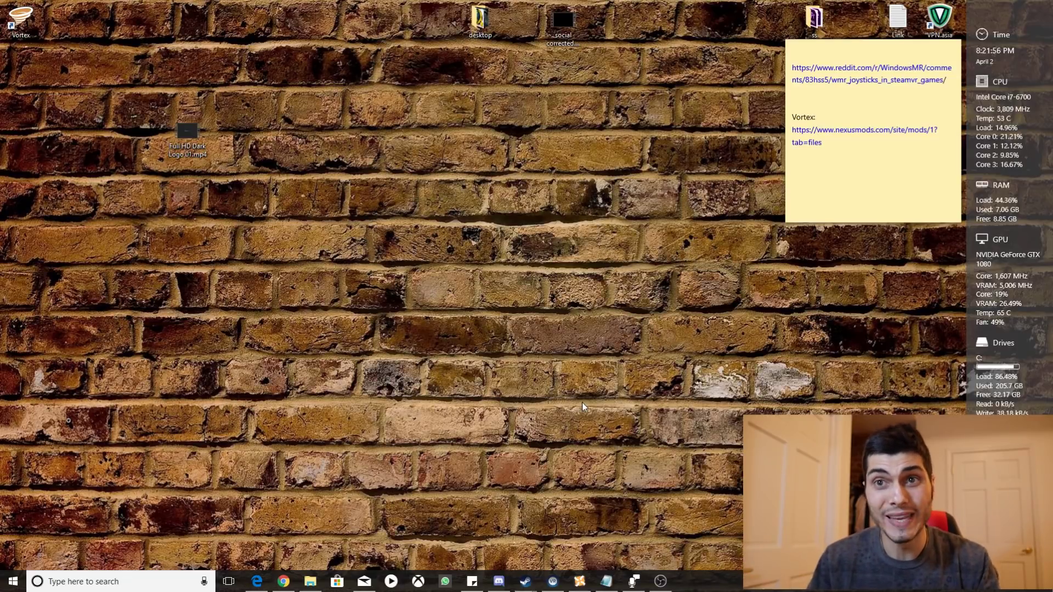
# Open the Skyrim VR folder inside Documents > My Games in File Explorer.
pyautogui.click(310, 581)
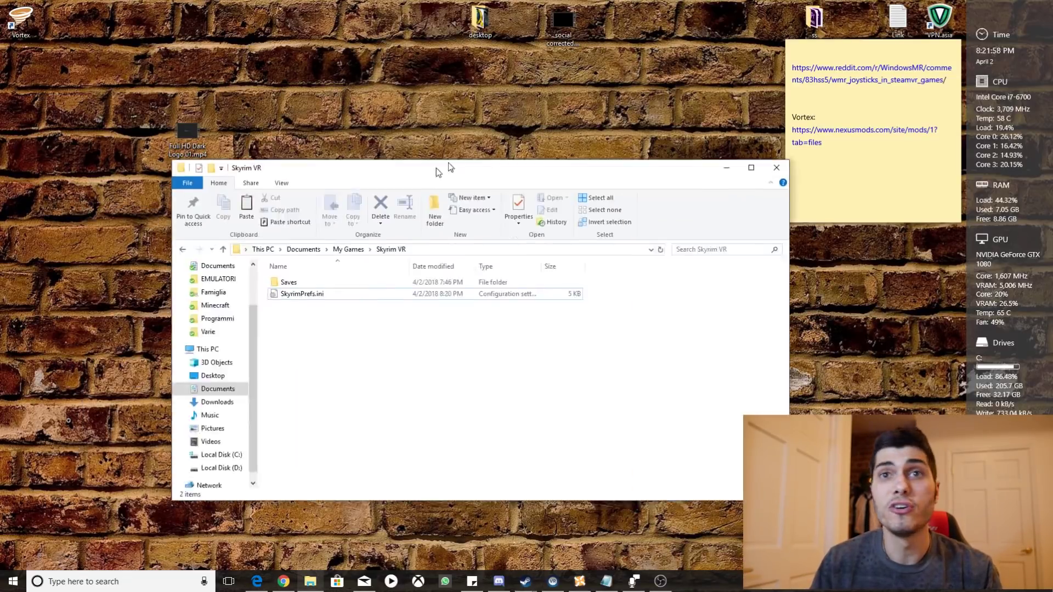
pyautogui.click(310, 581)
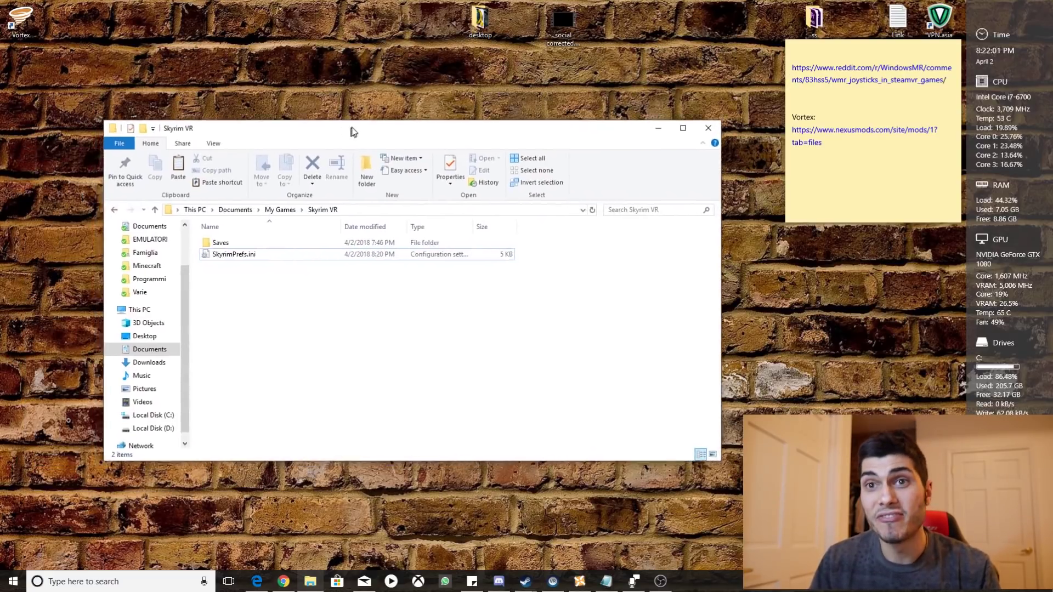
pyautogui.moveTo(353, 130); pyautogui.dragTo(386, 121)
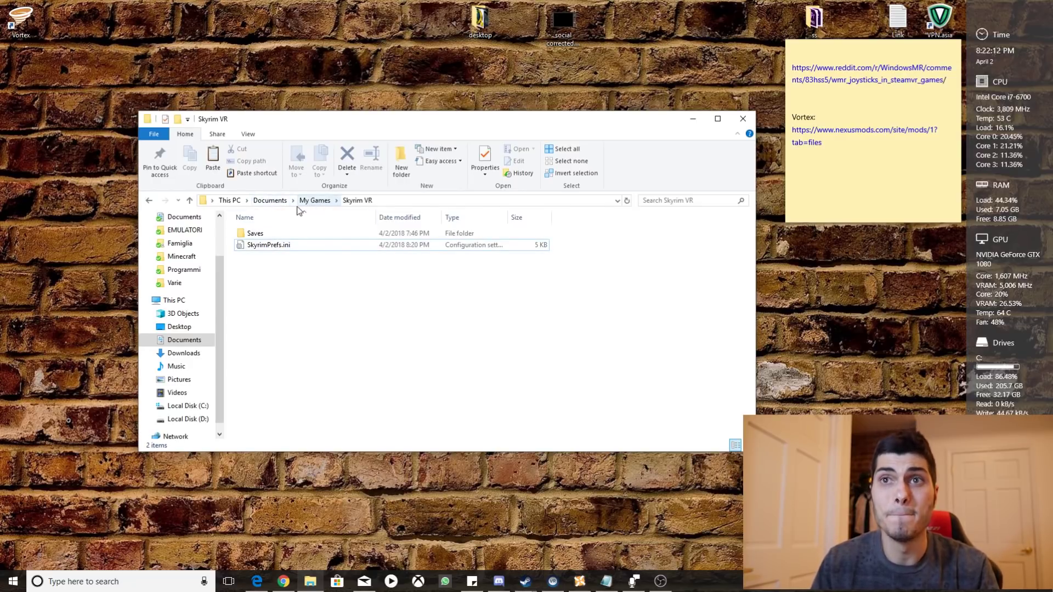
pyautogui.click(263, 203)
pyautogui.doubleClick(290, 272)
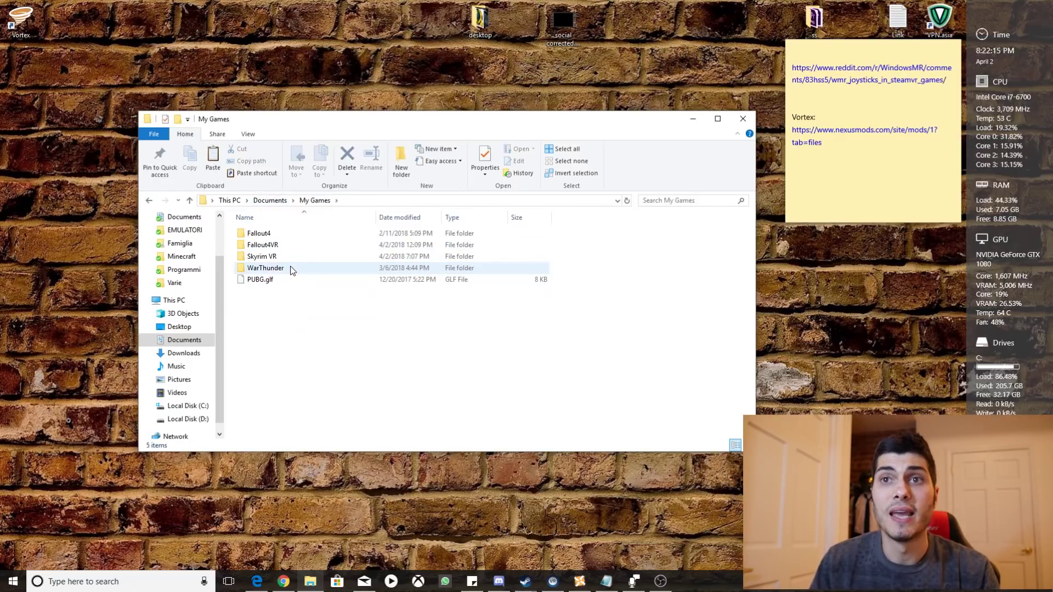
pyautogui.doubleClick(293, 256)
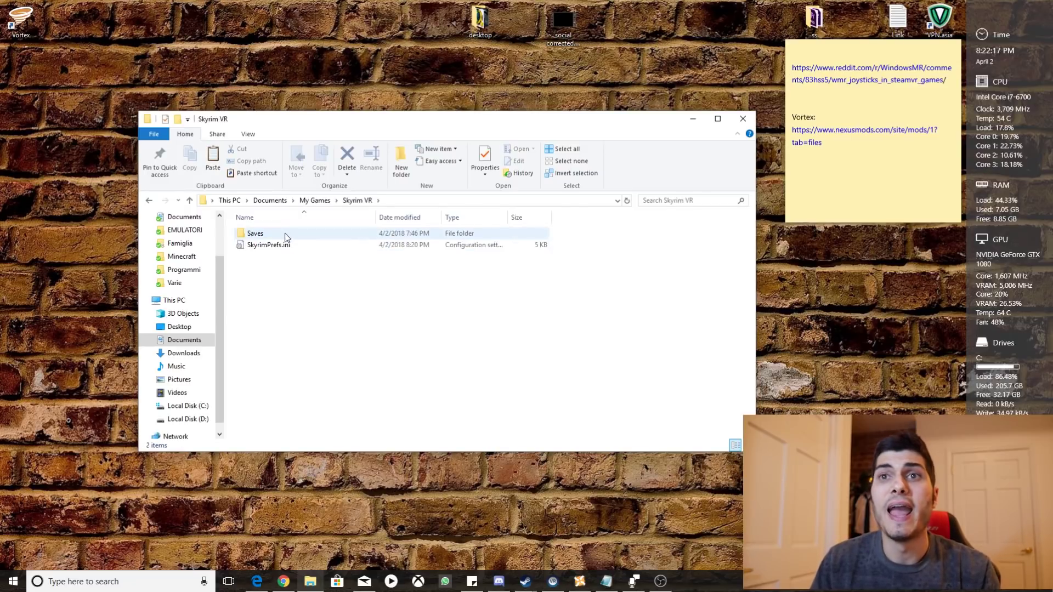
# Open SkyrimPrefs.ini and examine the [Launcher] section with the bEnableFileSelection=1 line at the end of the file.
pyautogui.doubleClick(288, 244)
pyautogui.scroll(-5, 644, 232)
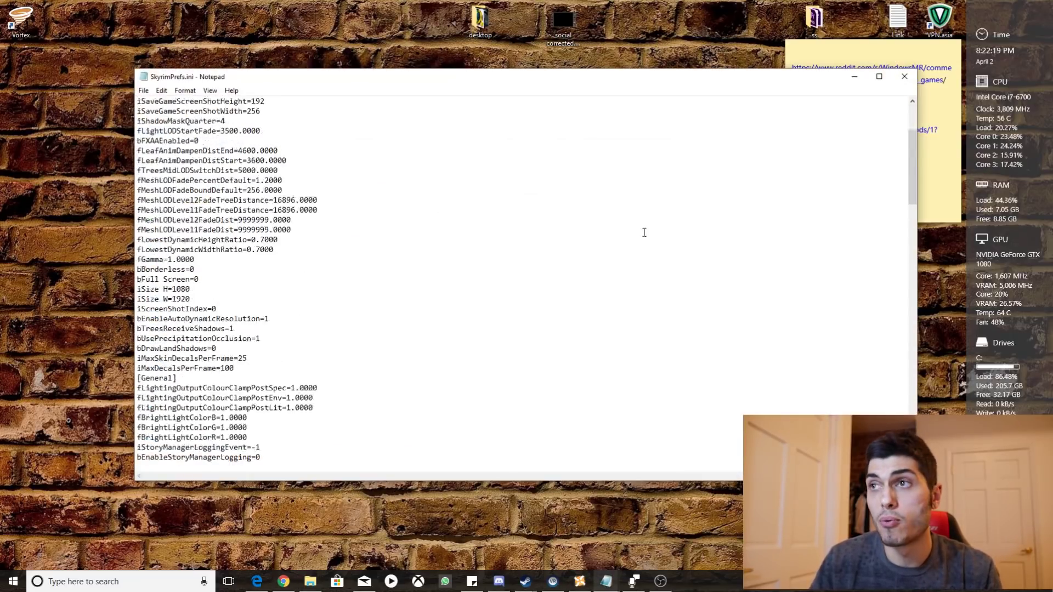
pyautogui.scroll(-3, 644, 232)
pyautogui.moveTo(912, 181); pyautogui.dragTo(902, 419)
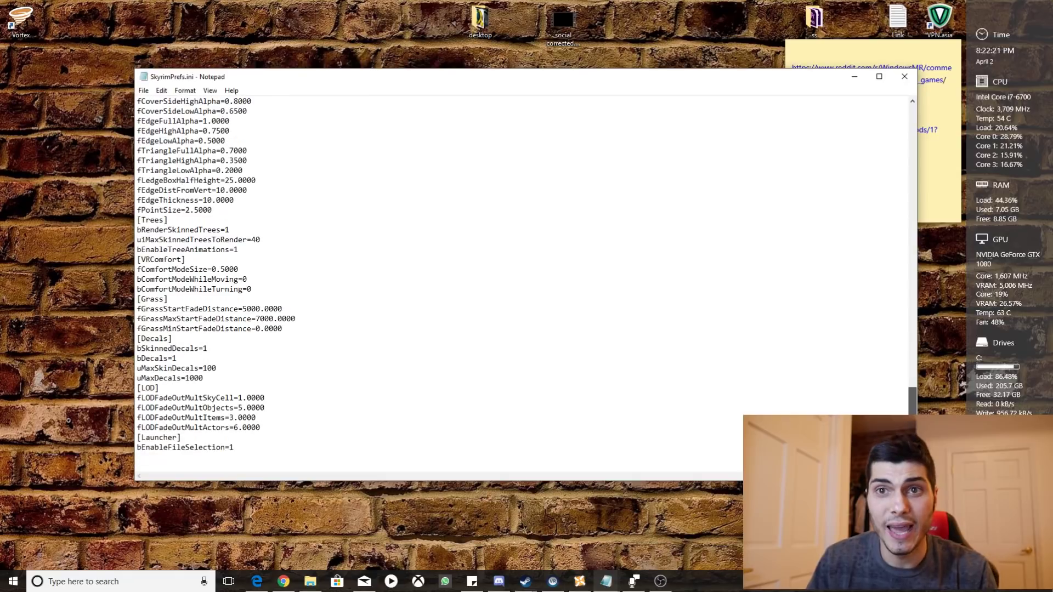
pyautogui.moveTo(232, 448); pyautogui.dragTo(137, 437)
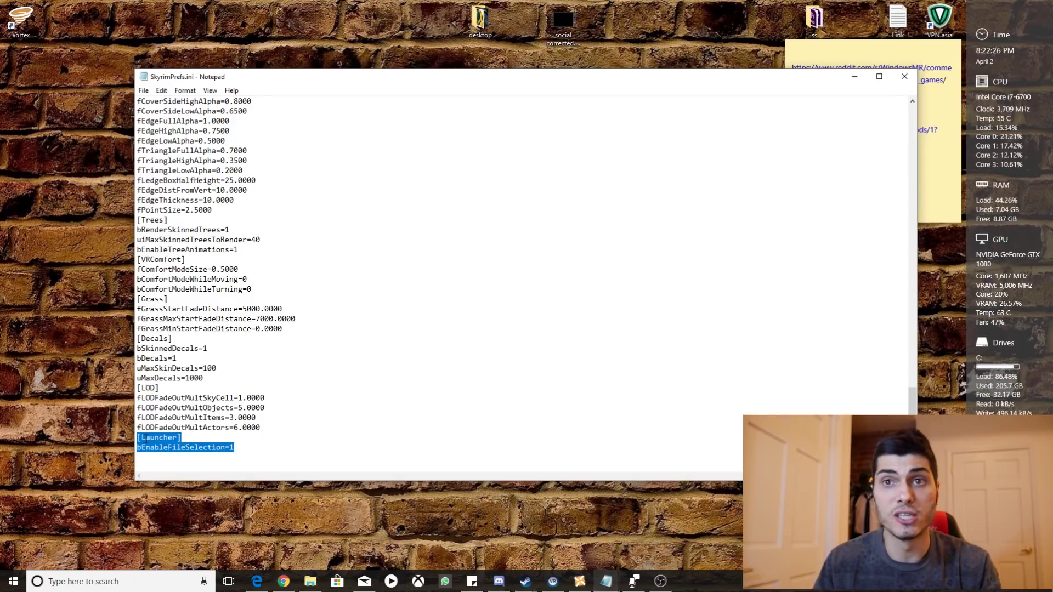
pyautogui.click(247, 457)
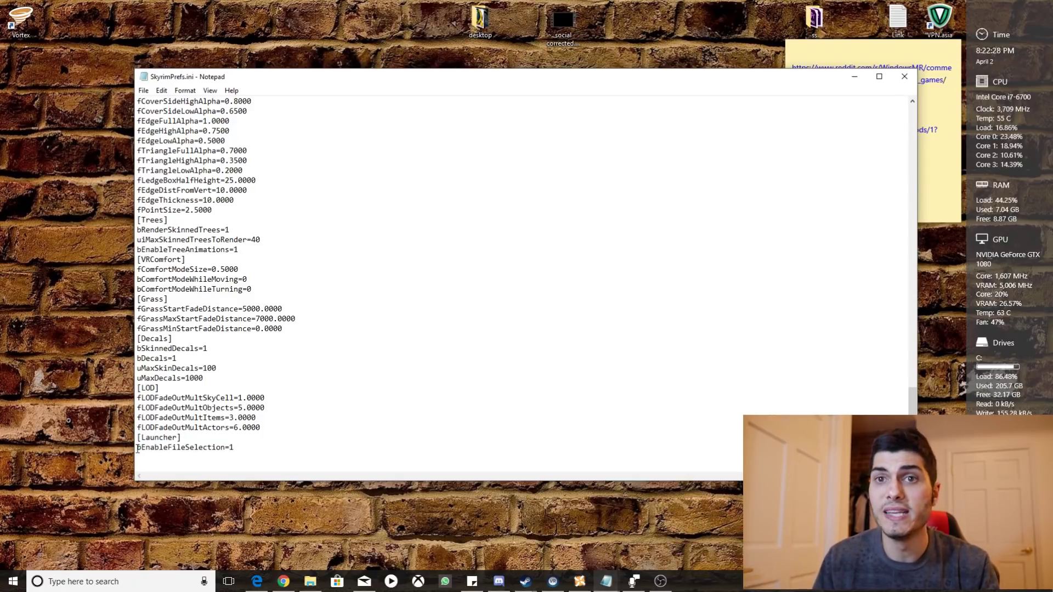
pyautogui.moveTo(187, 448); pyautogui.dragTo(234, 448)
pyautogui.click(236, 448)
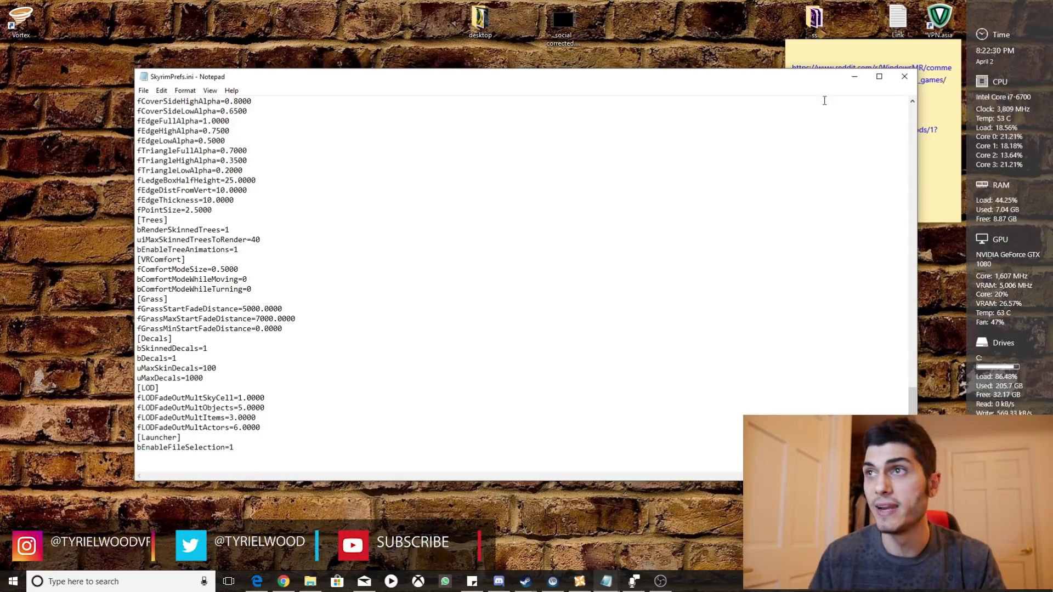
# Close SkyrimPrefs.ini and the Skyrim VR folder window.
pyautogui.click(912, 77)
pyautogui.click(401, 301)
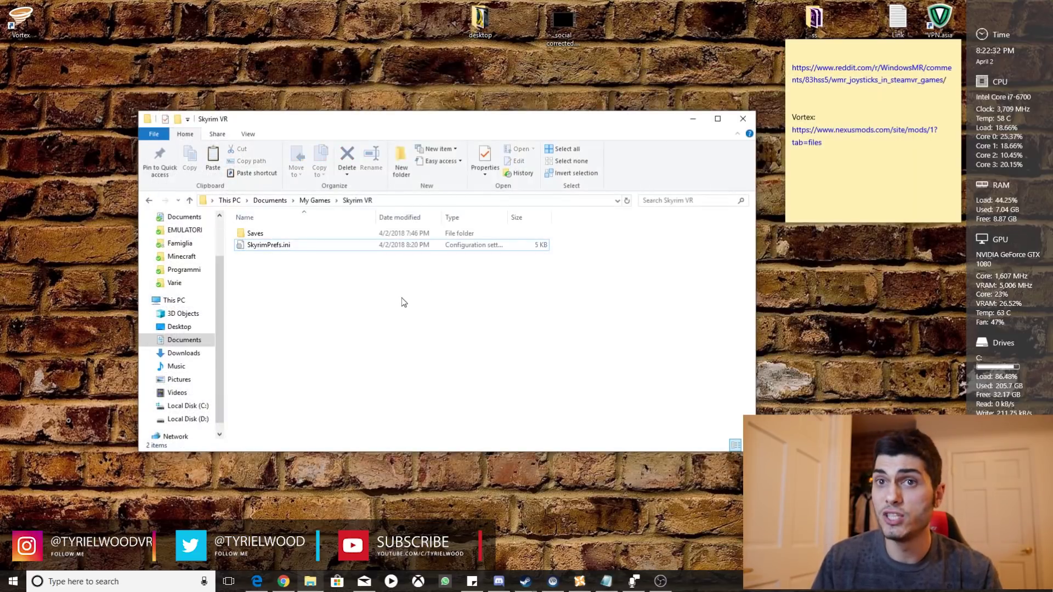
pyautogui.click(742, 118)
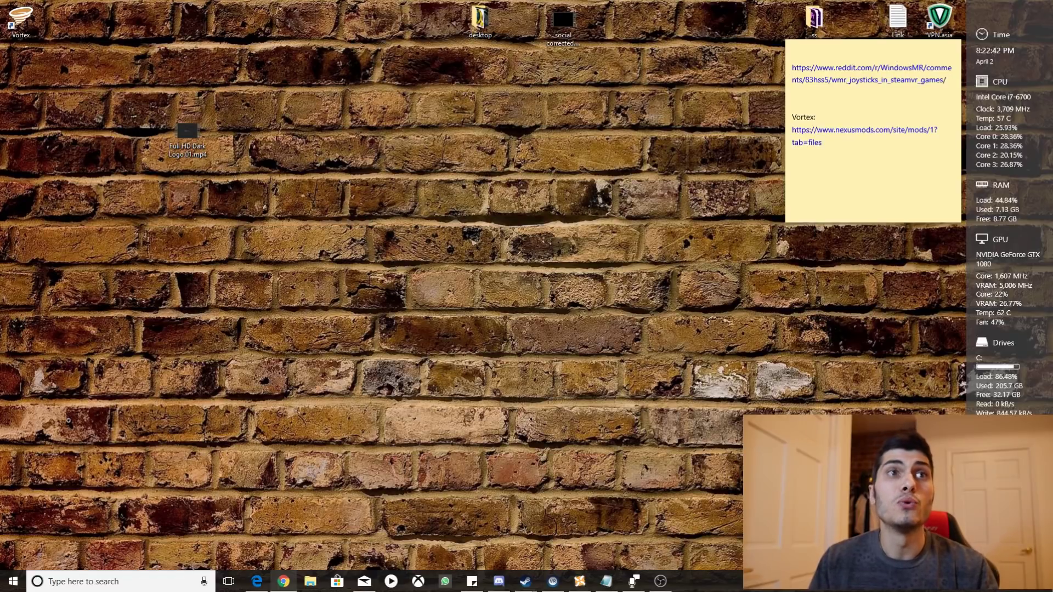
# Check the Nexus Mod Manager install link on the Nexus Mods site in Chrome, and launch Nexus Mod Manager.
pyautogui.click(283, 581)
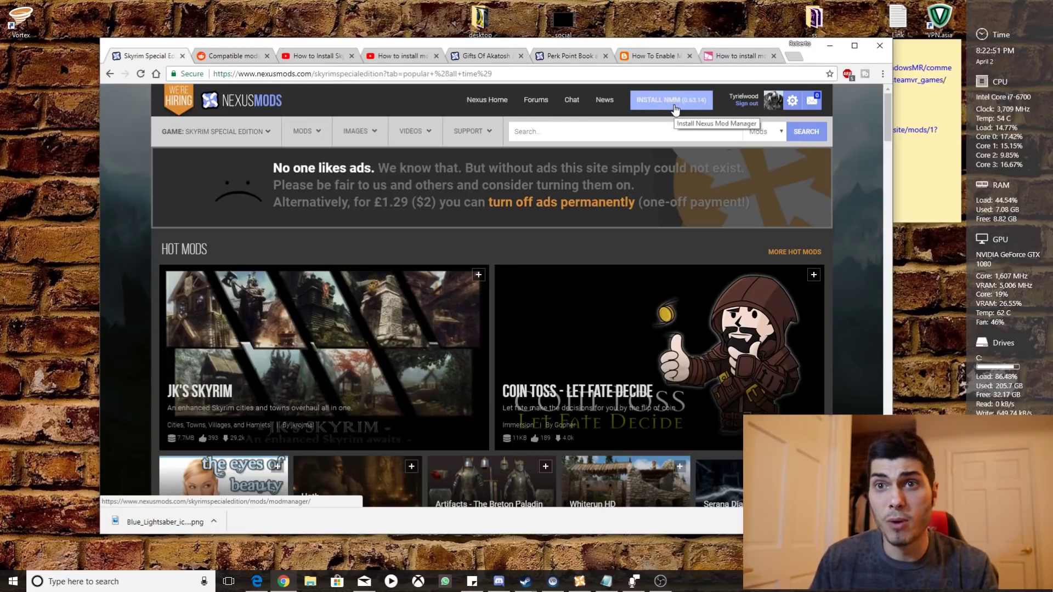
pyautogui.click(829, 46)
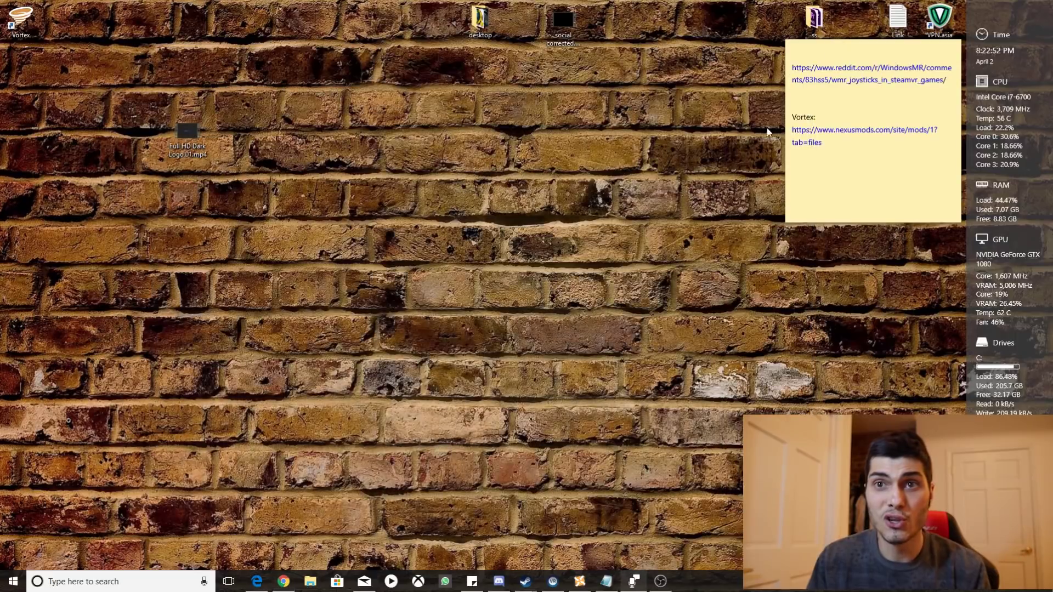
pyautogui.press('super')
pyautogui.write('nexus')
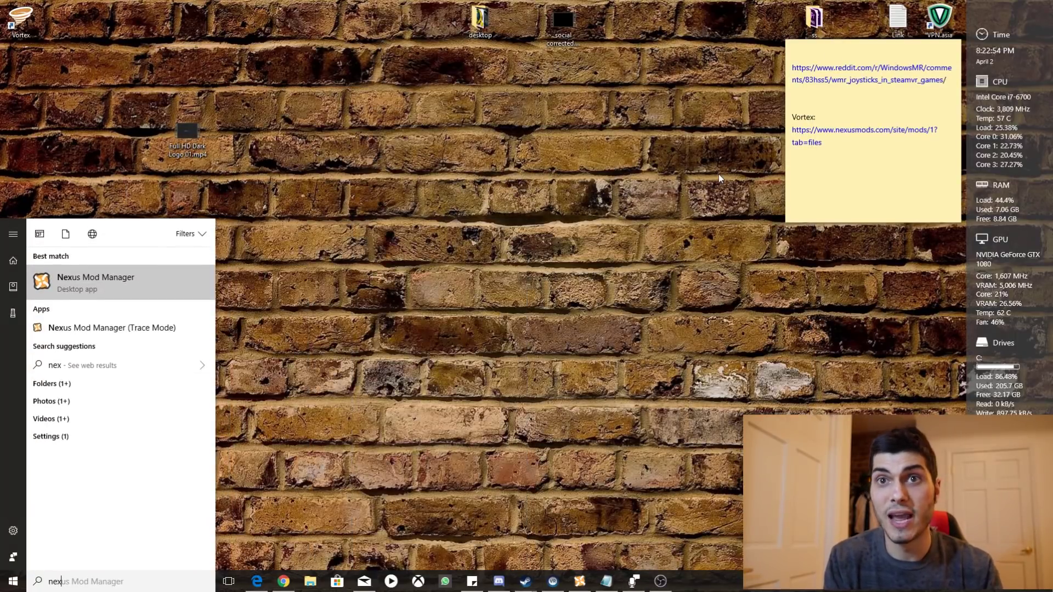
pyautogui.press('Return')
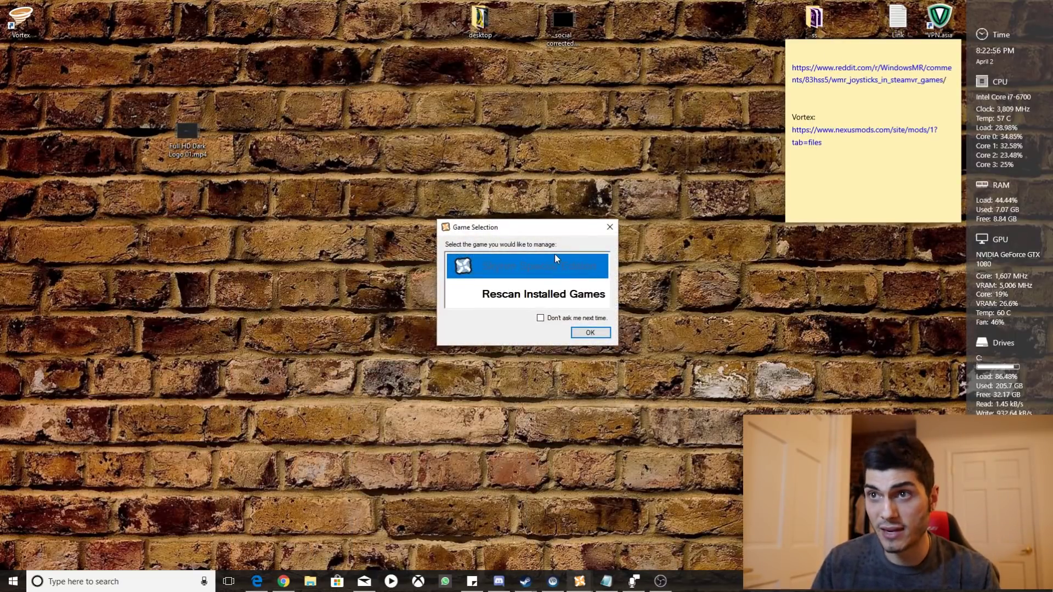
# Rescan the installed games from the game selection of Nexus Mod Manager.
pyautogui.click(565, 305)
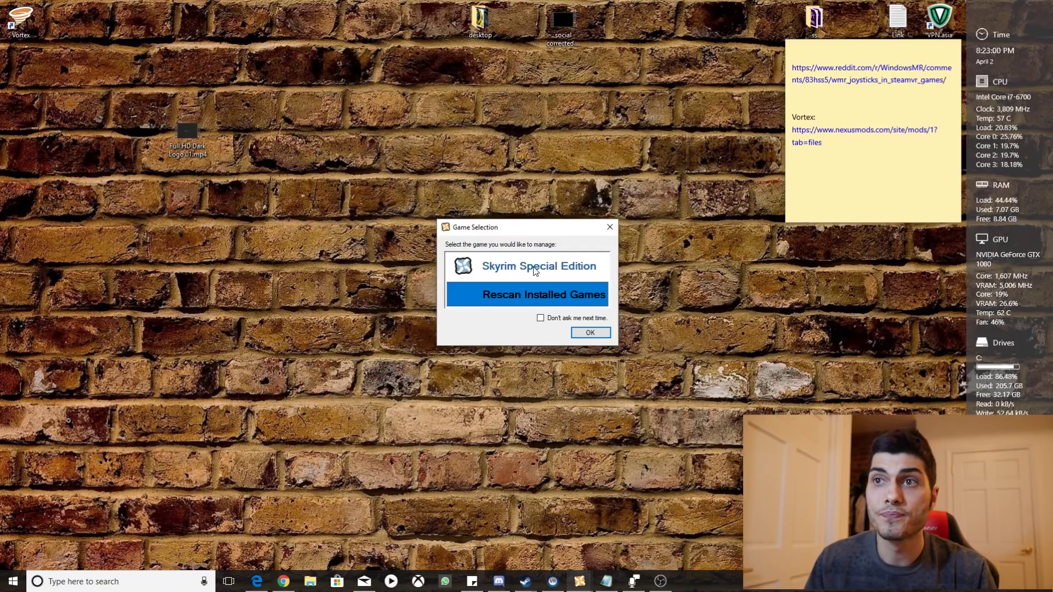
pyautogui.click(534, 269)
pyautogui.click(561, 298)
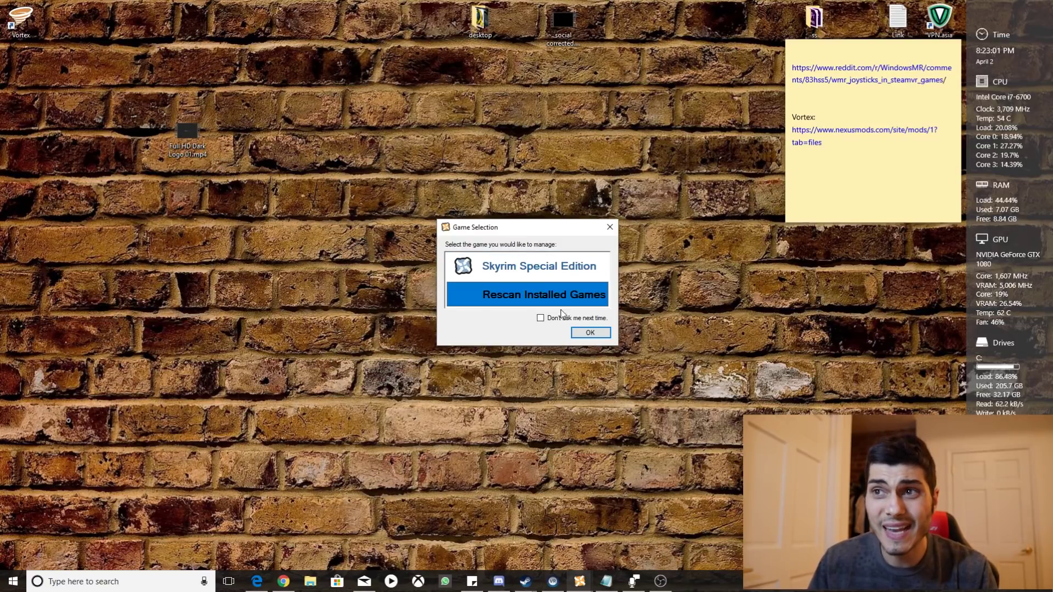
pyautogui.click(581, 331)
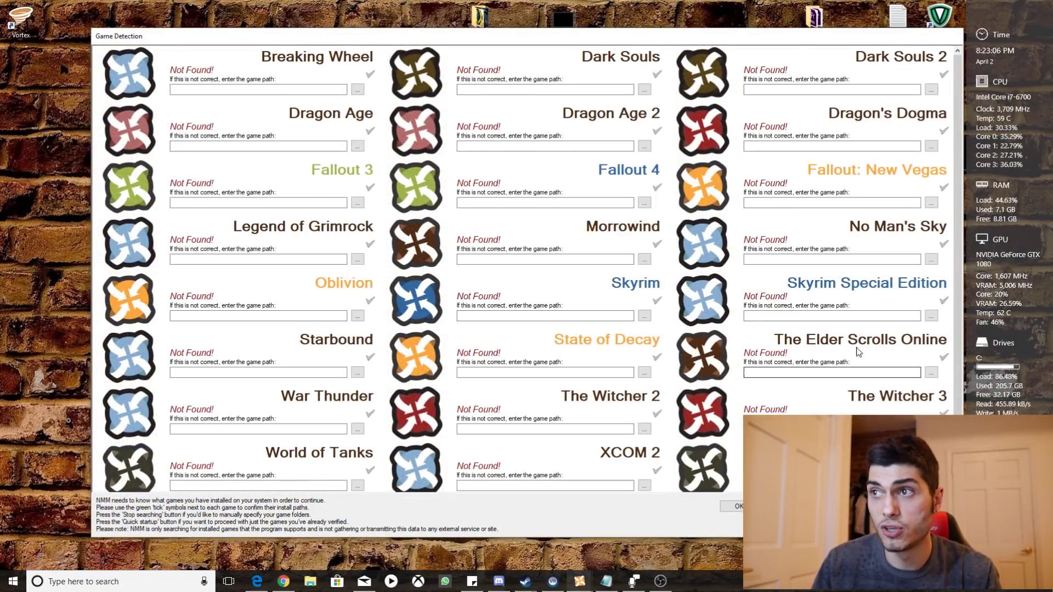
# Set the Skyrim Special Edition game path to the folder D:\SteamLibrary\steamapps\common\SkyrimVR.
pyautogui.click(931, 317)
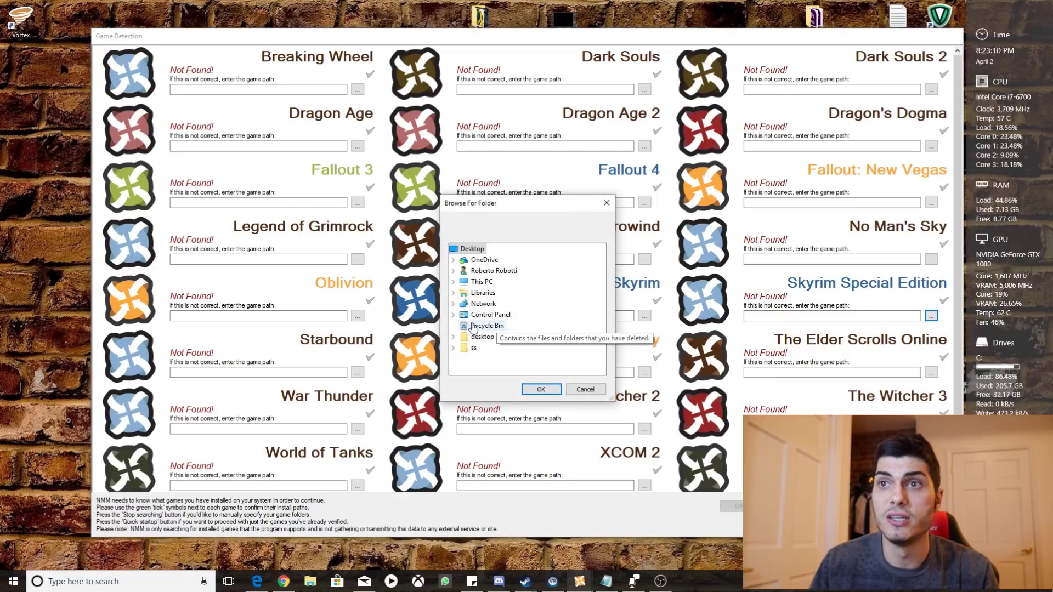
pyautogui.click(482, 281)
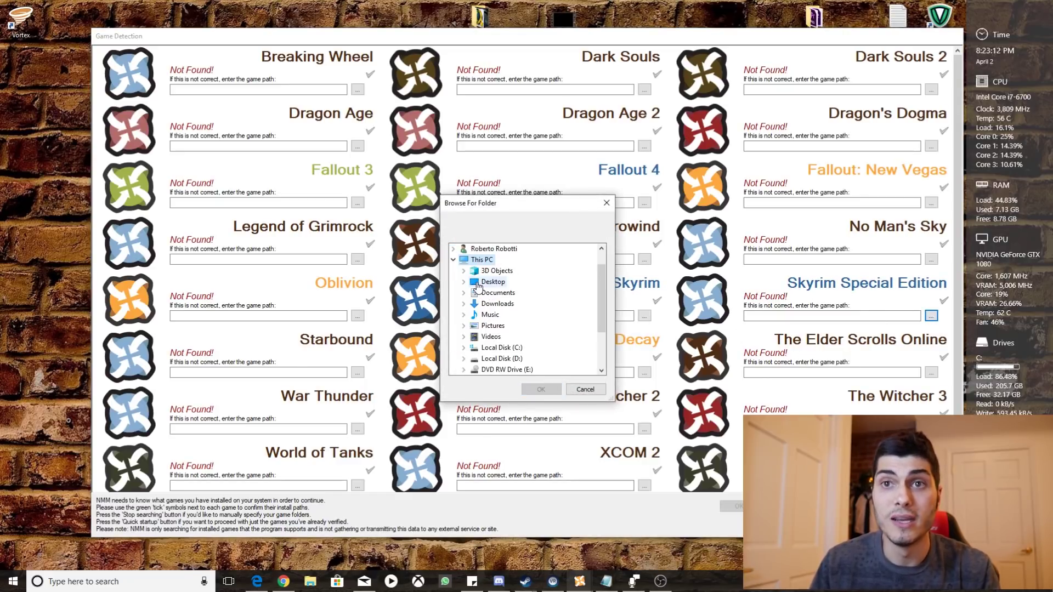
pyautogui.scroll(-2, 501, 321)
pyautogui.click(501, 326)
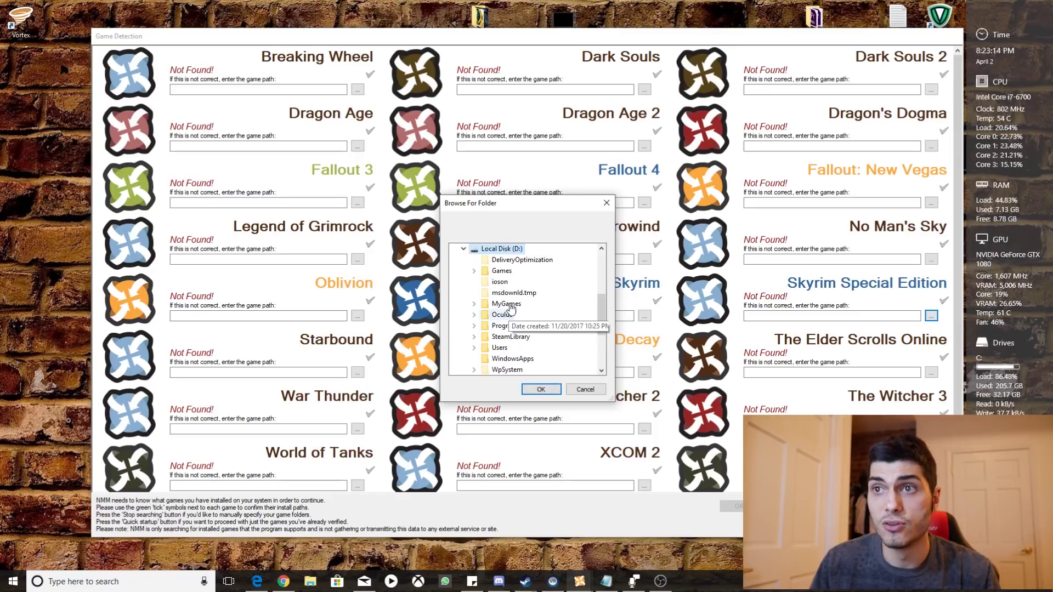
pyautogui.click(511, 336)
pyautogui.scroll(1, 515, 342)
pyautogui.scroll(-1, 531, 337)
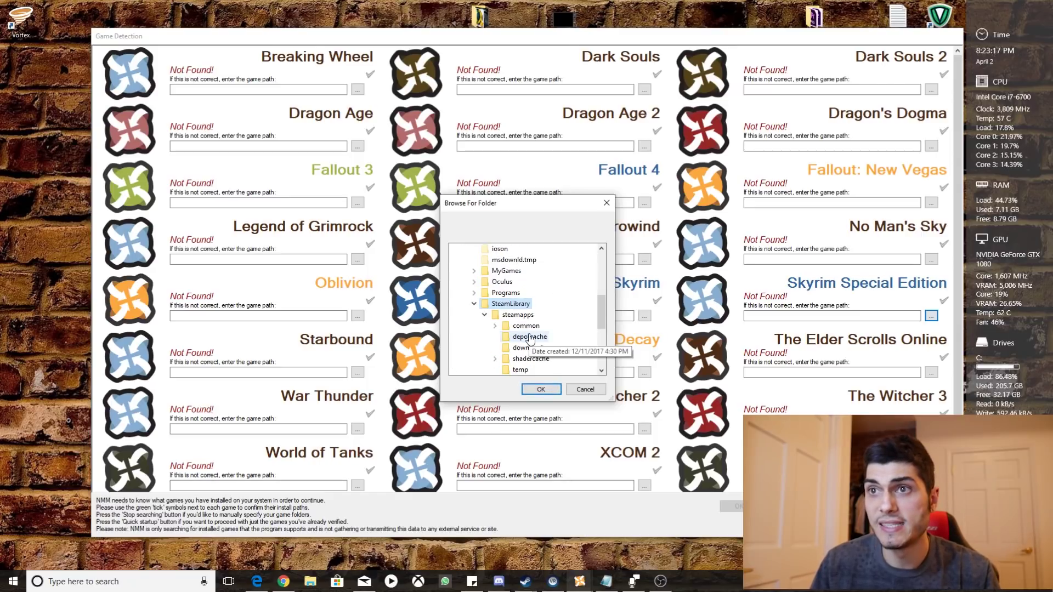
pyautogui.click(521, 361)
pyautogui.click(535, 357)
pyautogui.scroll(-2, 584, 340)
pyautogui.scroll(-10, 584, 340)
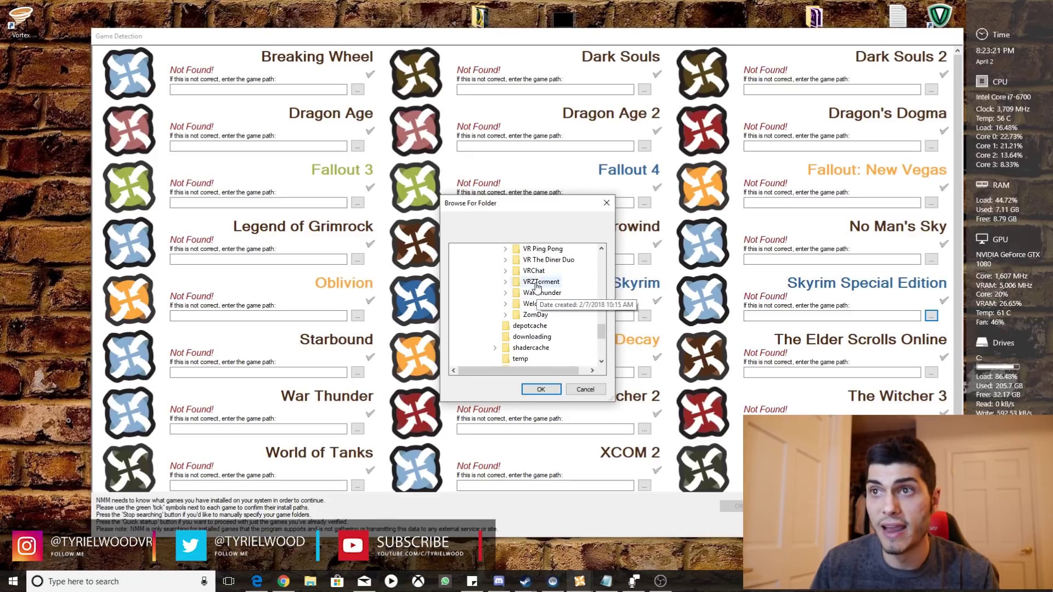
pyautogui.scroll(3, 570, 318)
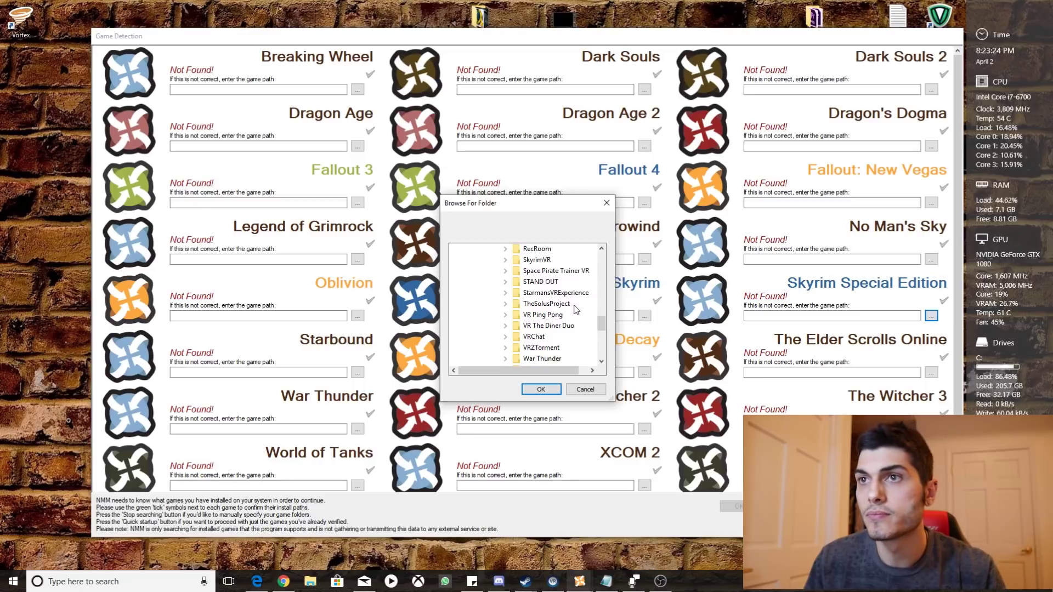
pyautogui.click(536, 259)
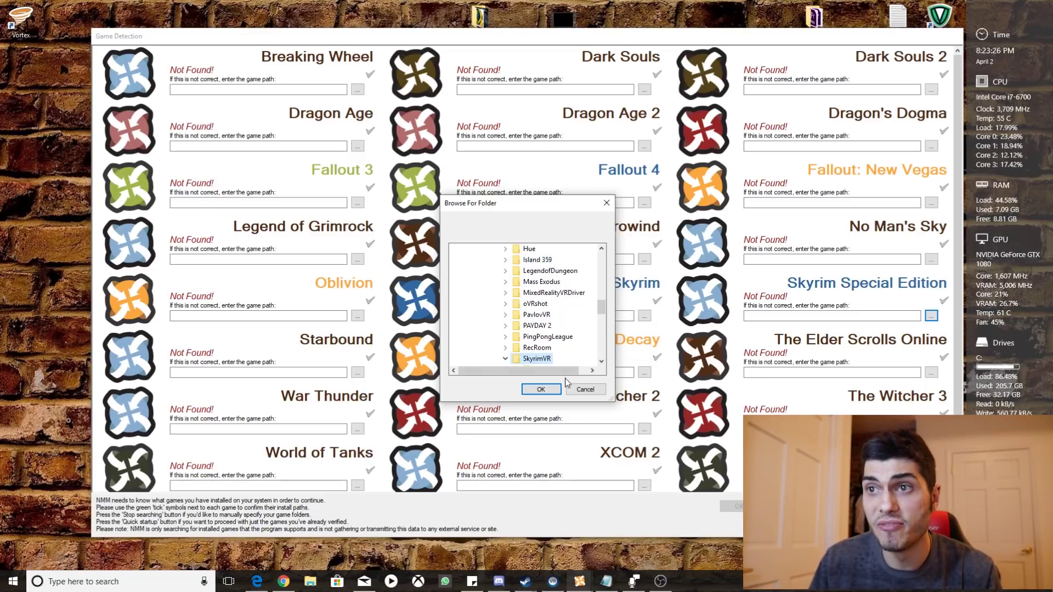
pyautogui.scroll(-2, 548, 328)
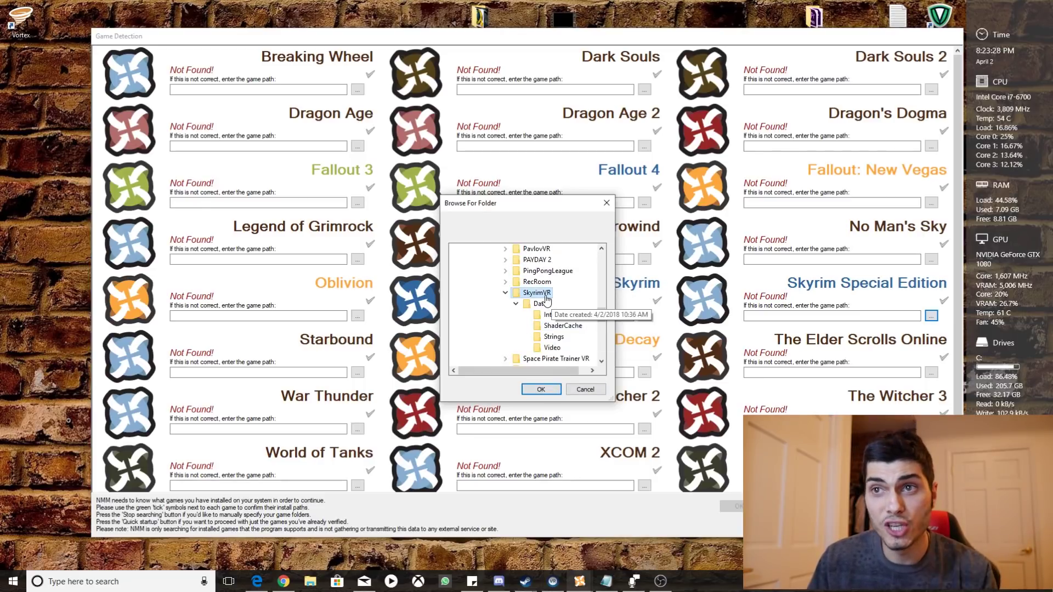
pyautogui.click(540, 390)
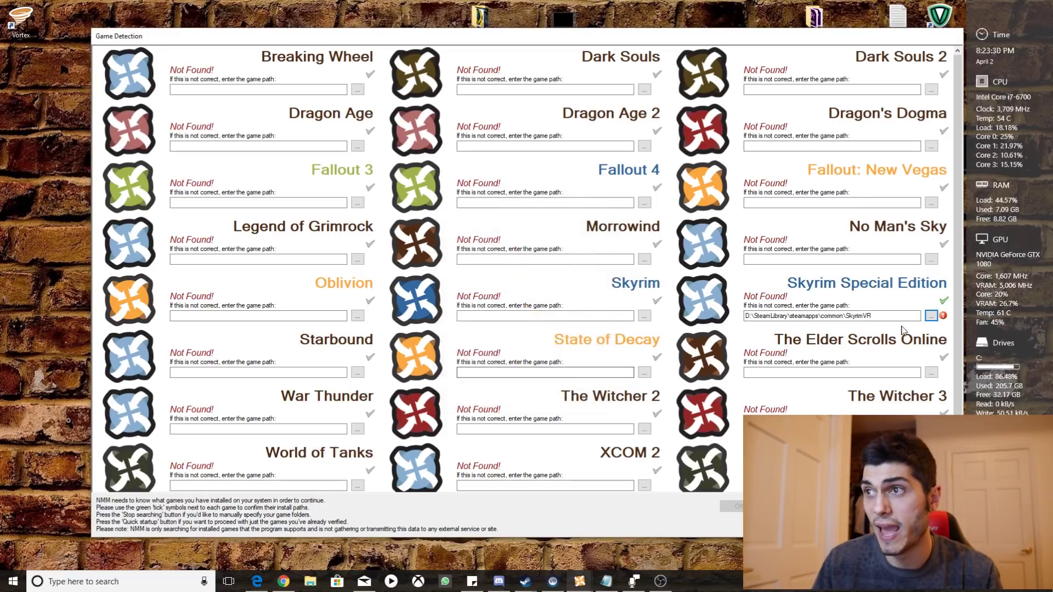
# Accept the SkyrimVR path despite the missing game EXE, and start managing Skyrim Special Edition with it.
pyautogui.moveTo(943, 320)
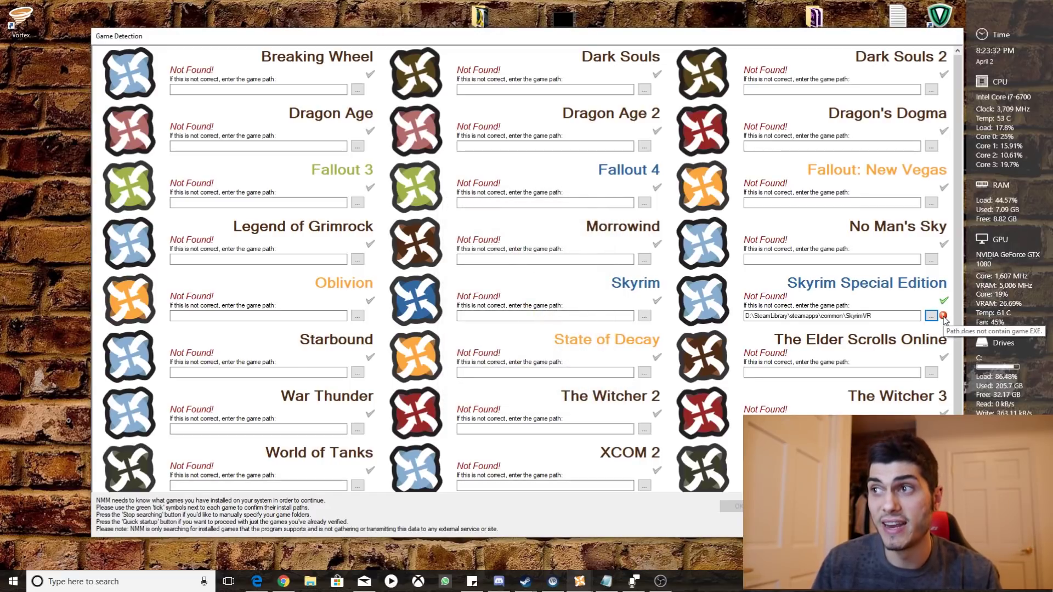
pyautogui.click(943, 300)
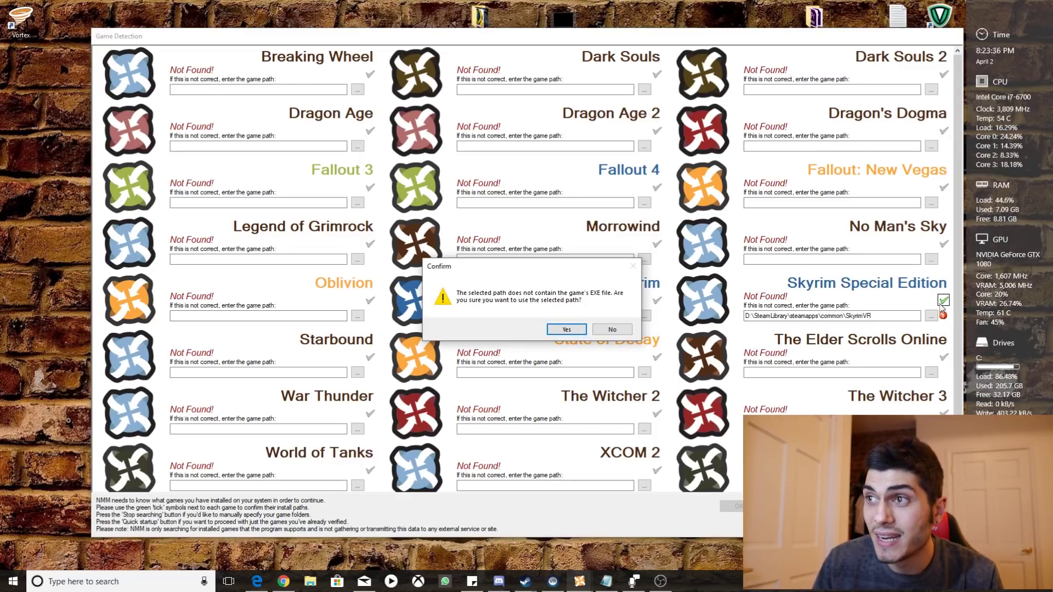
pyautogui.click(565, 330)
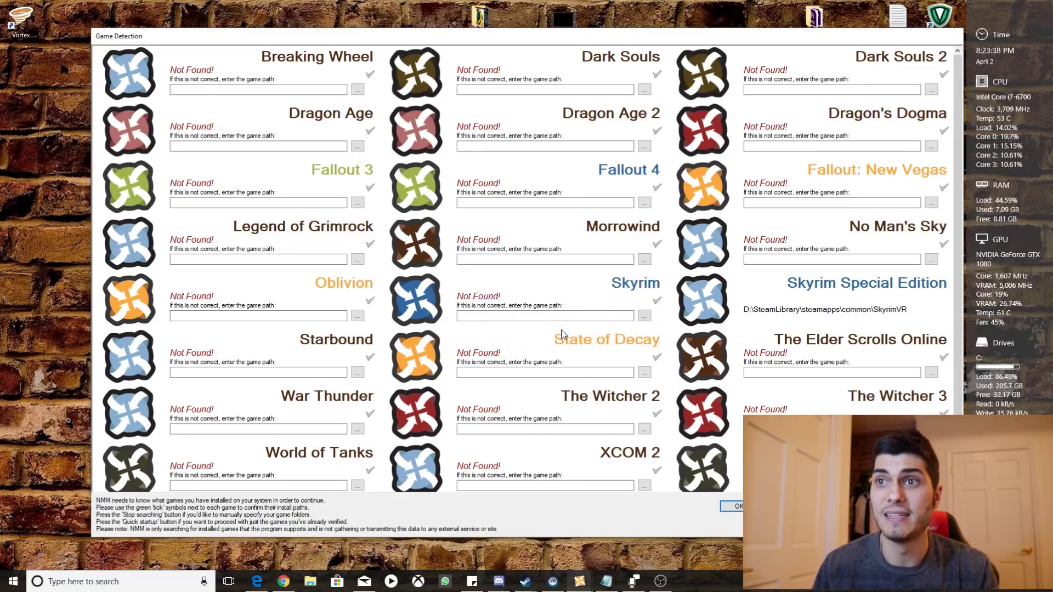
pyautogui.click(737, 508)
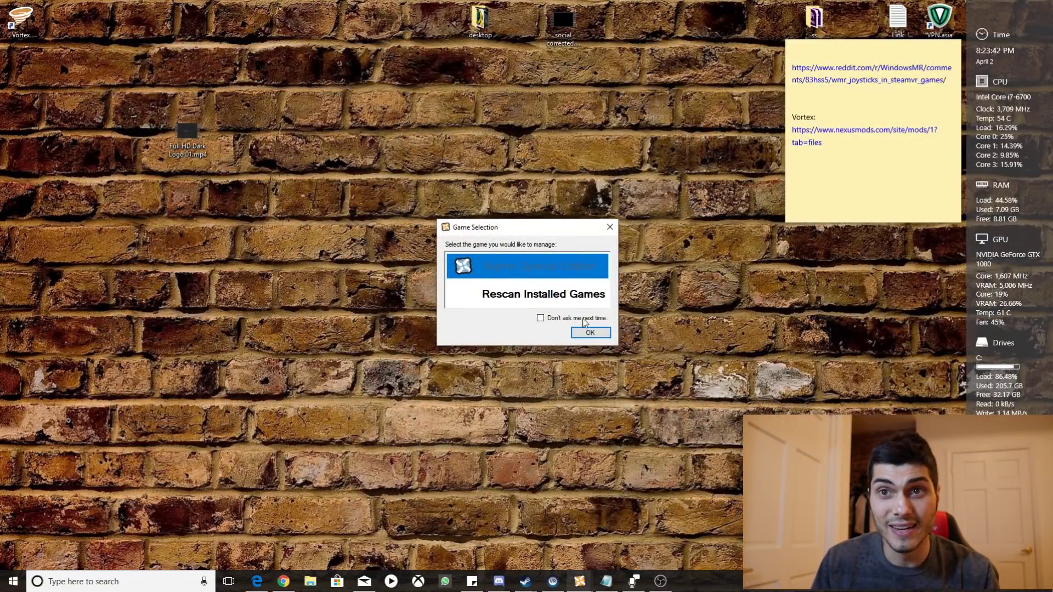
pyautogui.click(585, 335)
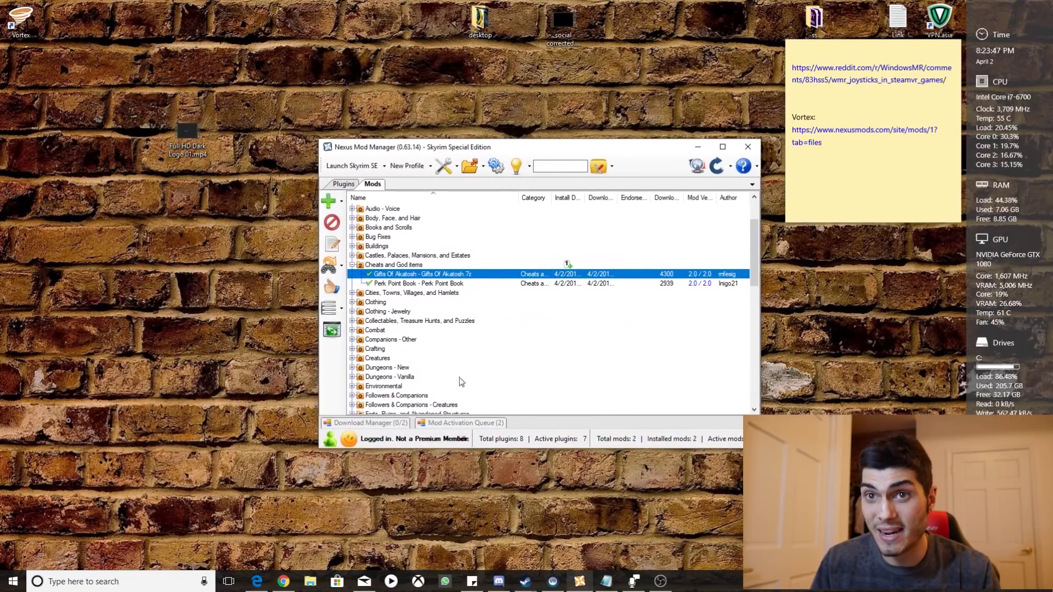
# Switch to Chrome, browse the popular Skyrim Special Edition mods and open the Perk Point Book mod's files page.
pyautogui.click(281, 582)
pyautogui.scroll(-10, 459, 389)
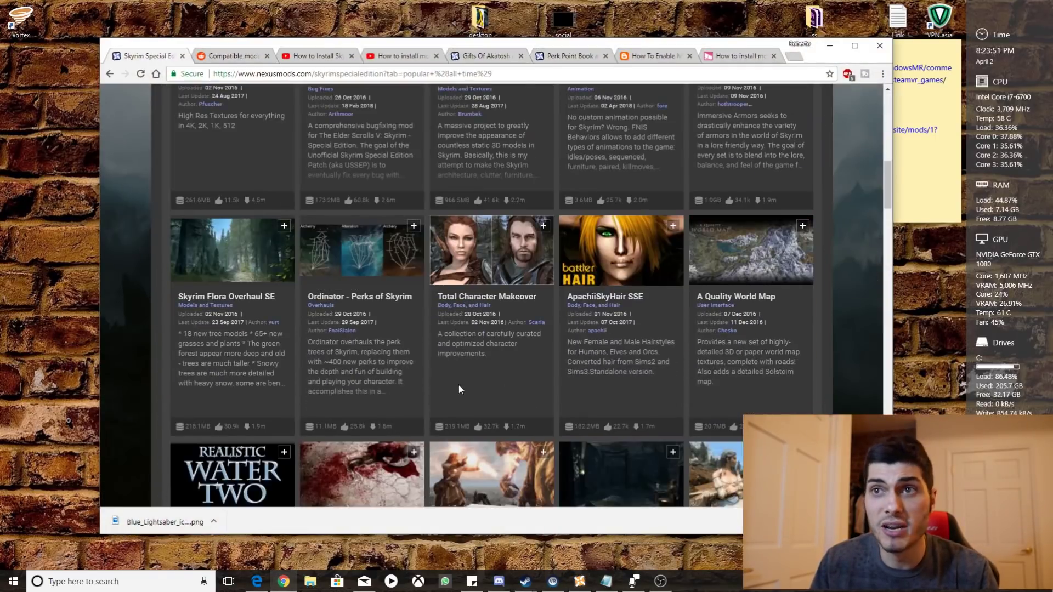
pyautogui.scroll(10, 460, 389)
pyautogui.click(571, 55)
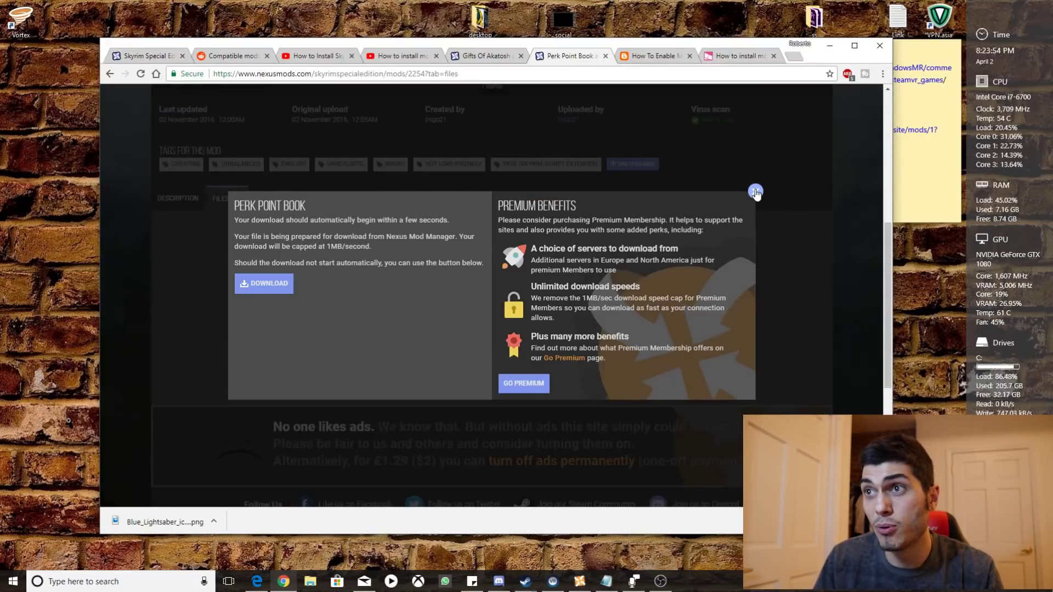
# Download the Perk Point Book main file through Nexus Mod Manager and dismiss the download notices on the mod page.
pyautogui.click(755, 191)
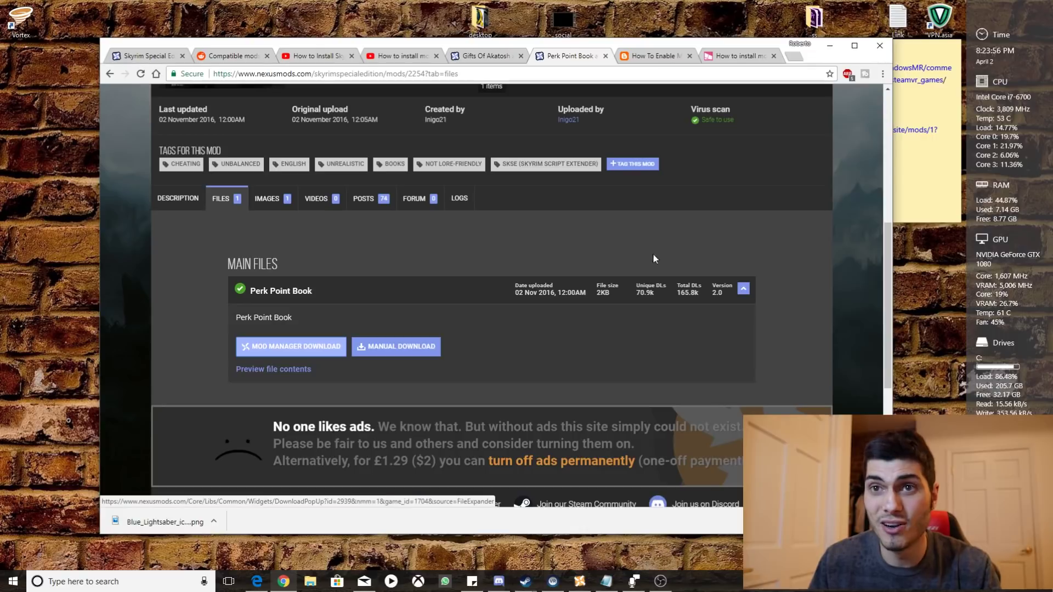
pyautogui.scroll(-2, 483, 292)
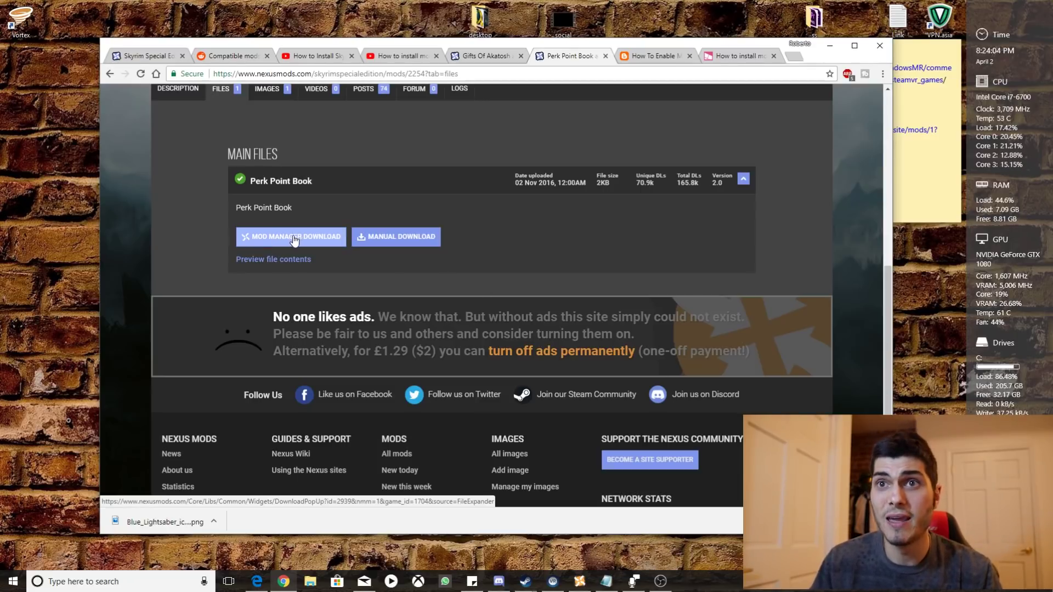
pyautogui.scroll(3, 326, 143)
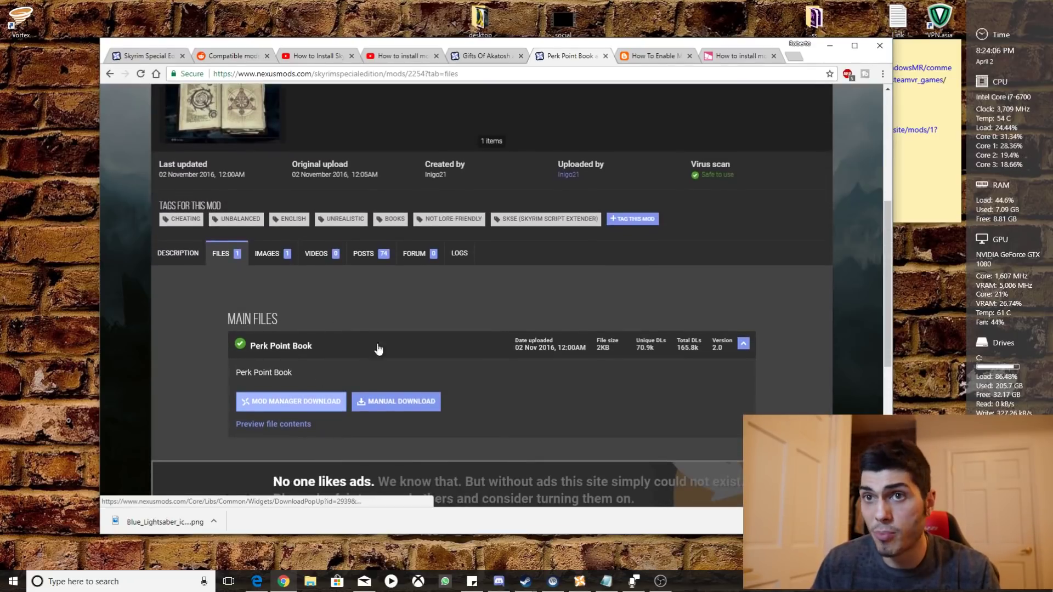
pyautogui.click(312, 406)
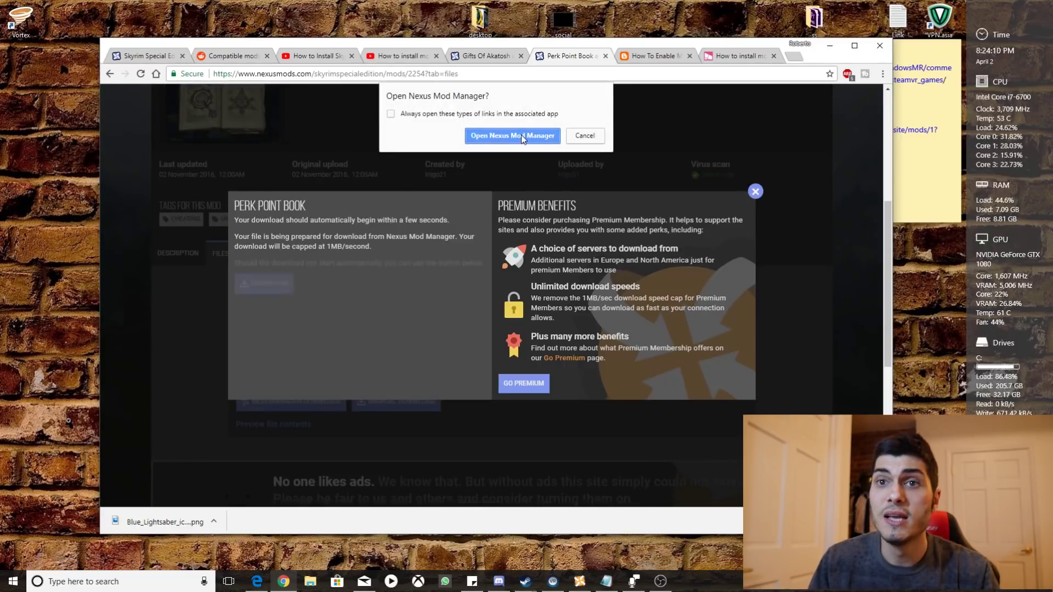
pyautogui.click(521, 135)
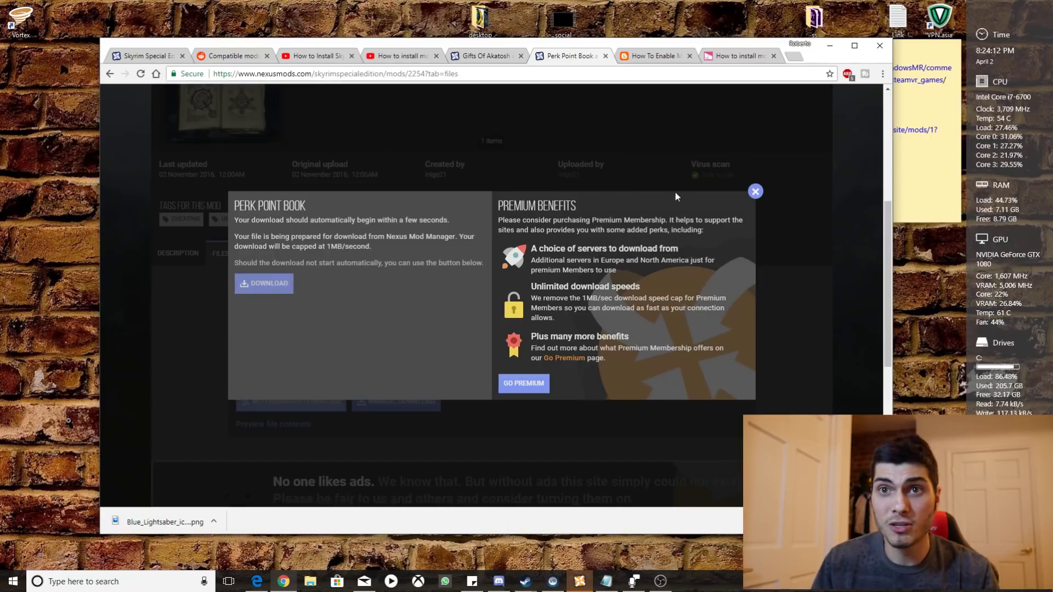
pyautogui.click(755, 191)
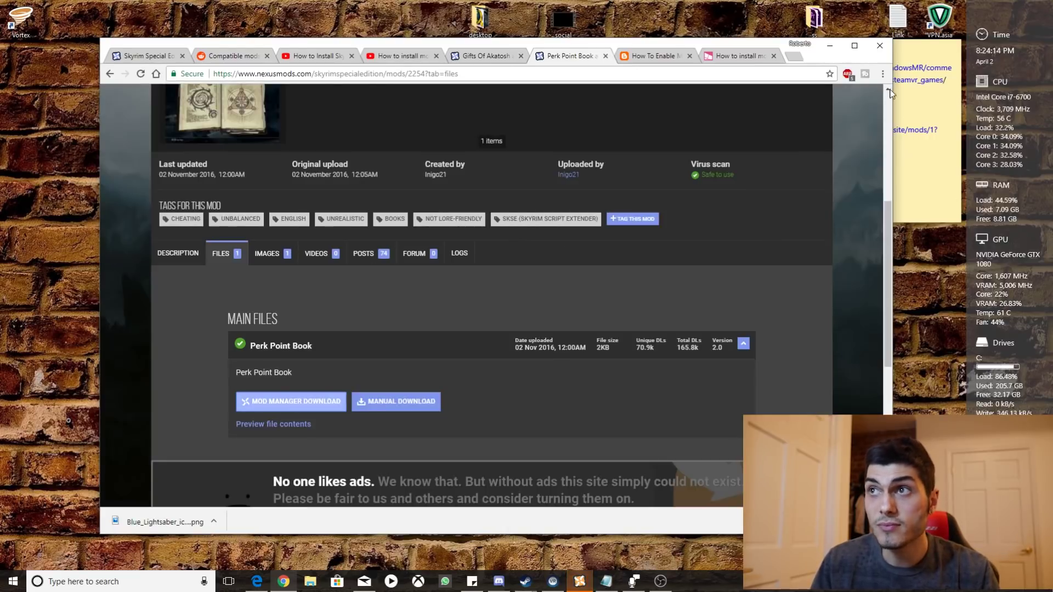
# Switch to Nexus Mod Manager, check the mods under Cheats and God items, and minimize its window.
pyautogui.click(829, 45)
pyautogui.click(589, 586)
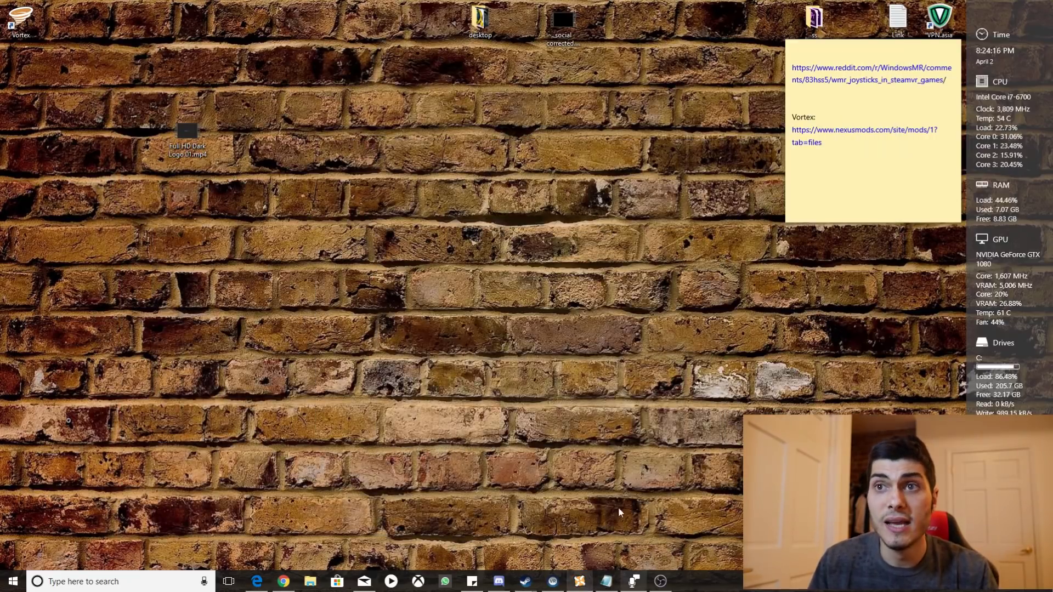
pyautogui.click(581, 584)
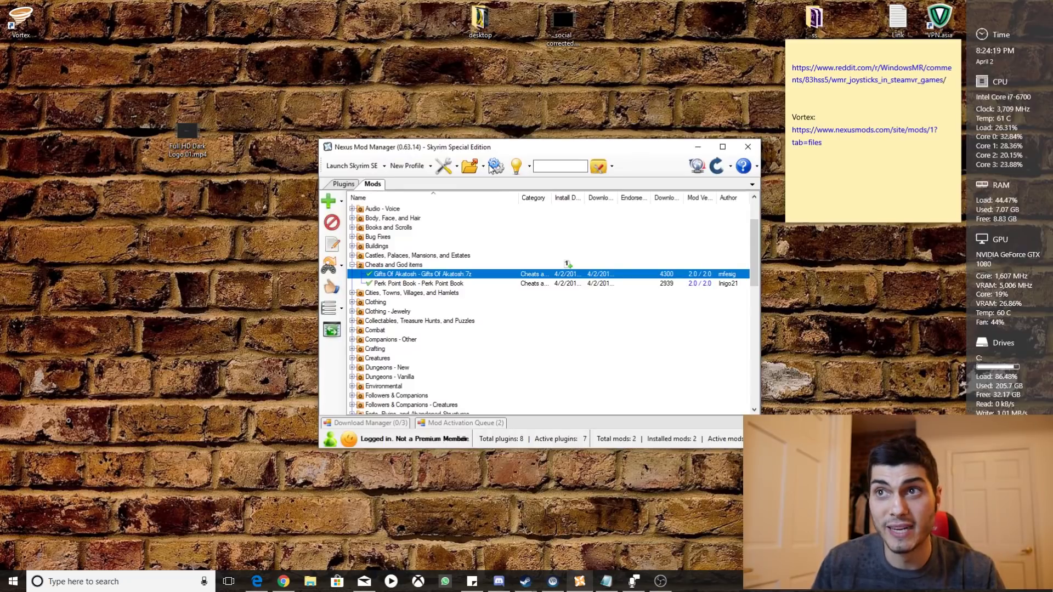
pyautogui.moveTo(557, 152); pyautogui.dragTo(484, 147)
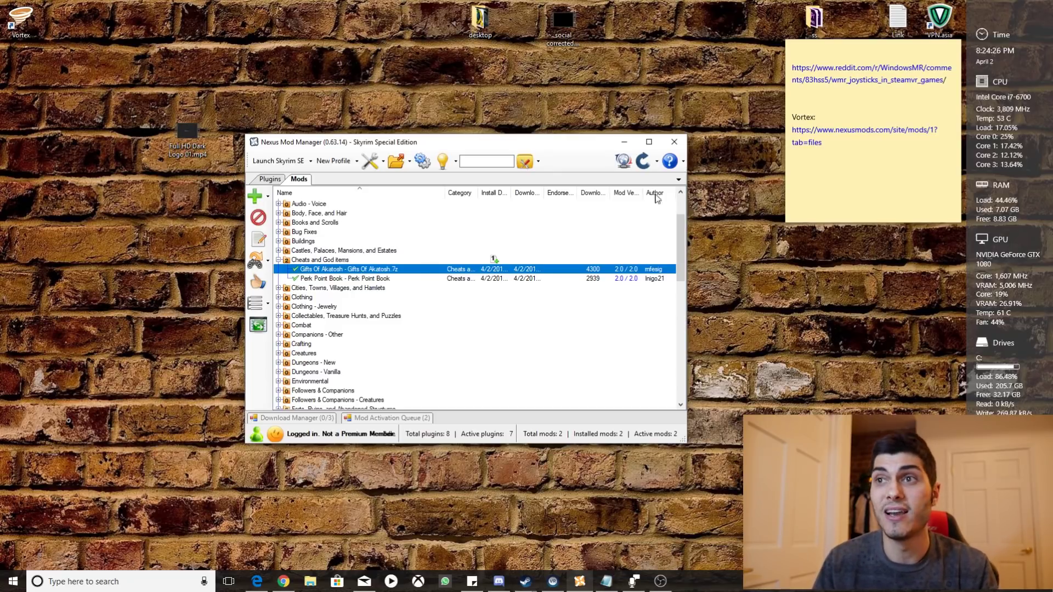
pyautogui.click(625, 144)
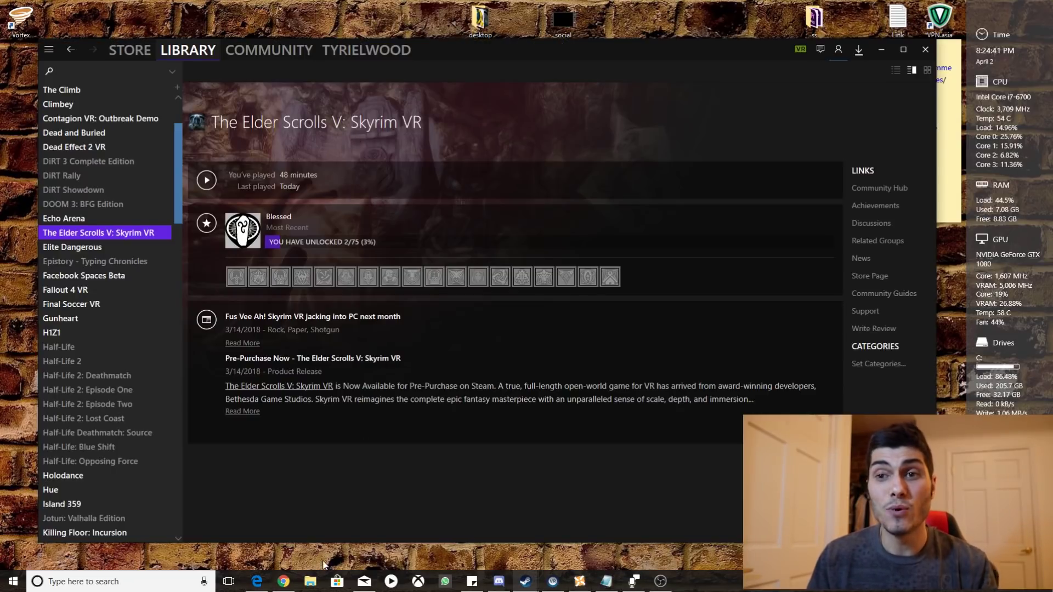
# Switch to File Explorer, check the hidden-items display option, and open the AppData\Local folder of the user profile on drive C.
pyautogui.click(310, 581)
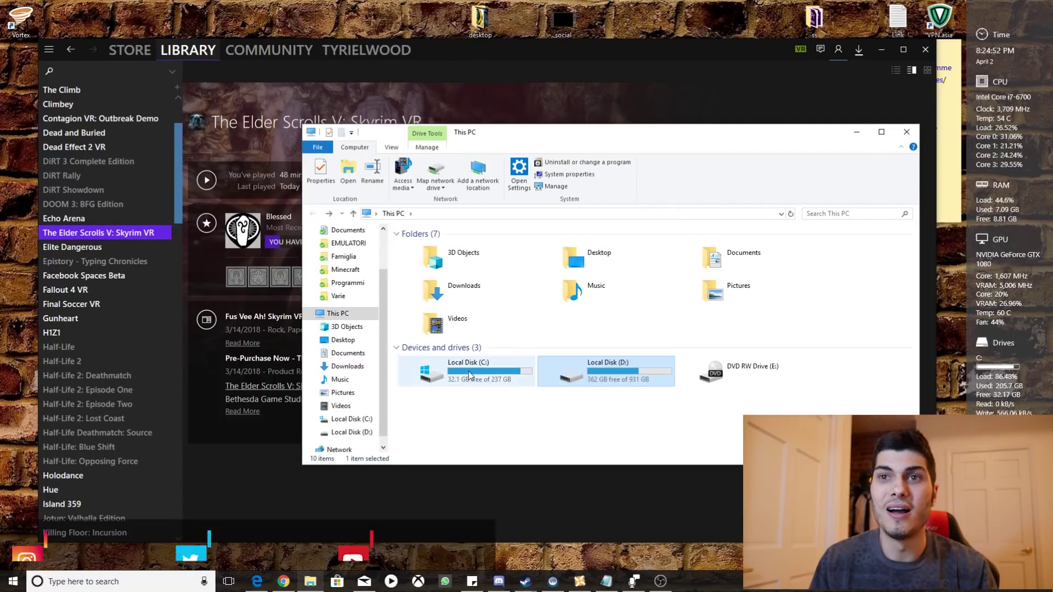
pyautogui.doubleClick(469, 371)
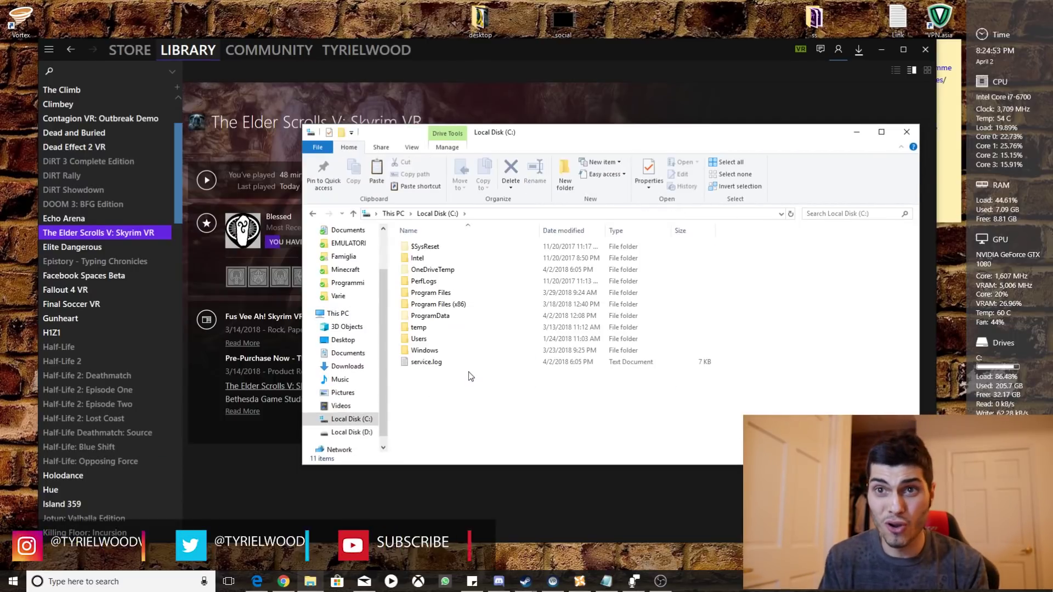
pyautogui.click(412, 148)
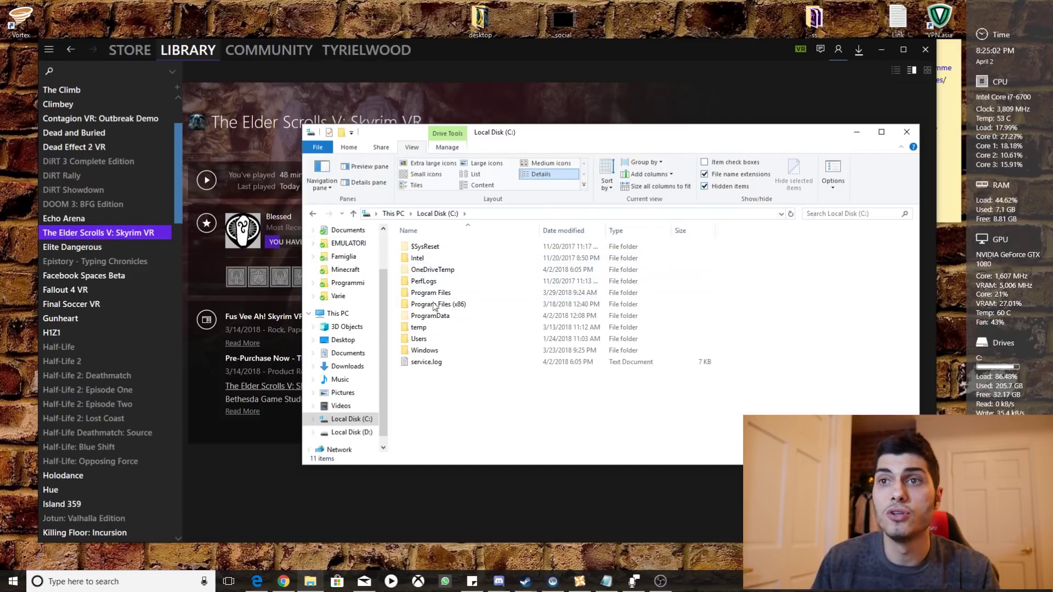
pyautogui.doubleClick(430, 338)
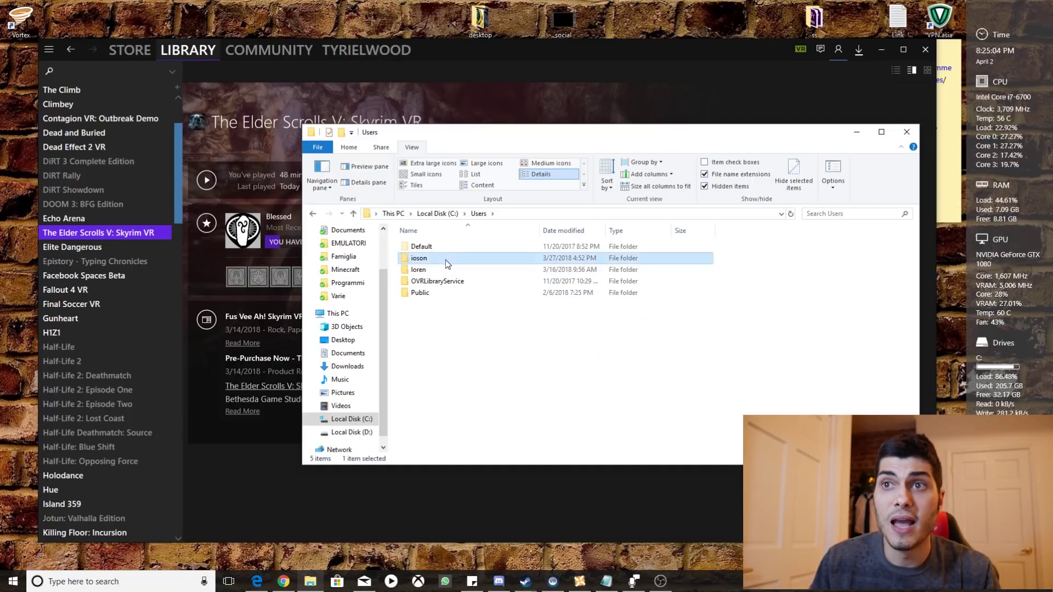
pyautogui.doubleClick(419, 258)
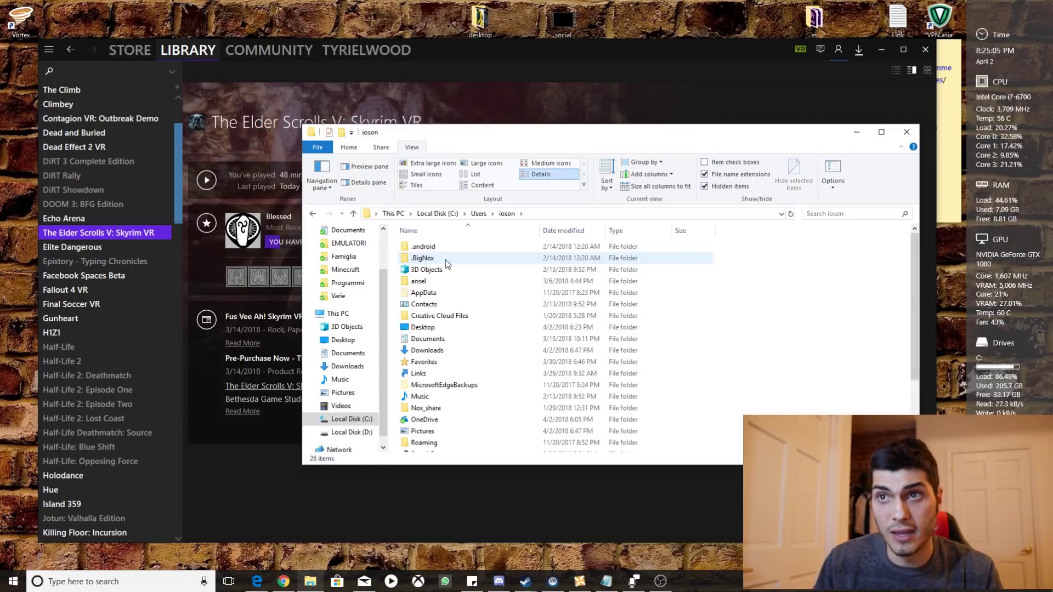
pyautogui.doubleClick(433, 293)
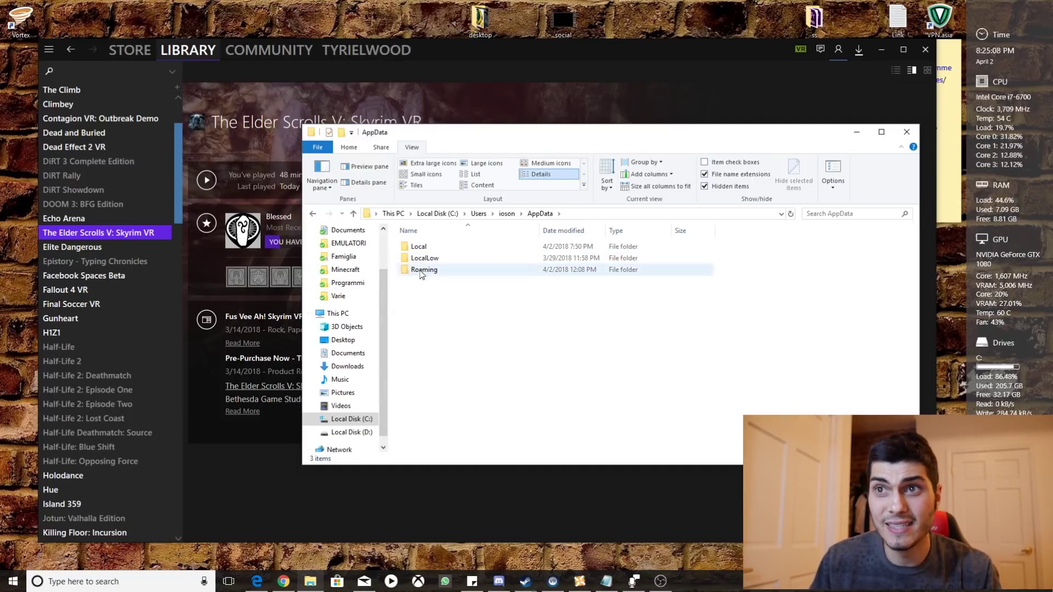
pyautogui.doubleClick(432, 248)
# Open the Skyrim Special Edition folder in AppData\Local and select plugins.nmm.bak and plugins.txt.
pyautogui.scroll(-10, 491, 378)
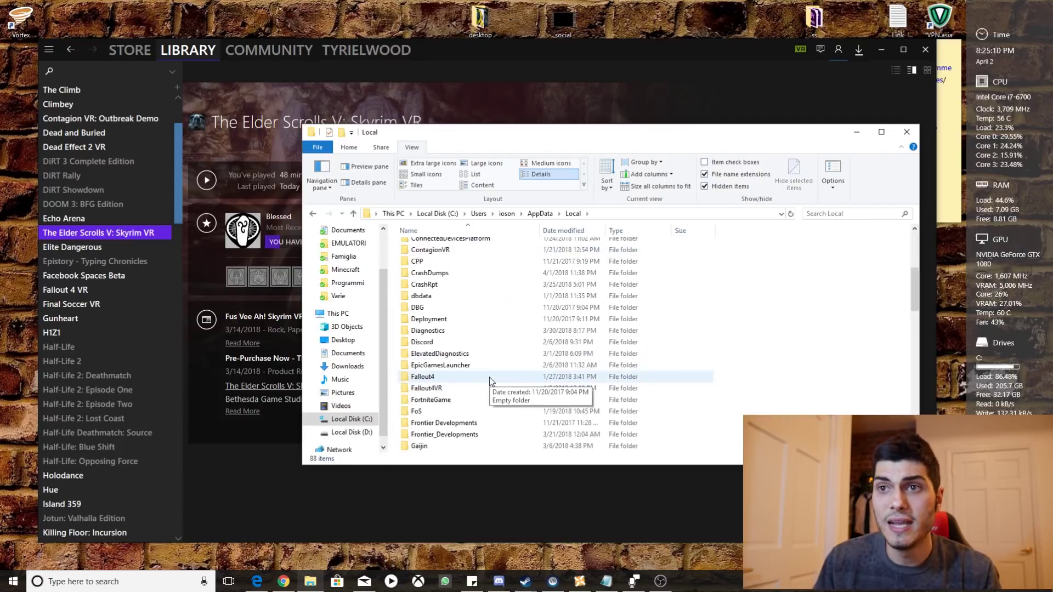
pyautogui.scroll(-8, 490, 382)
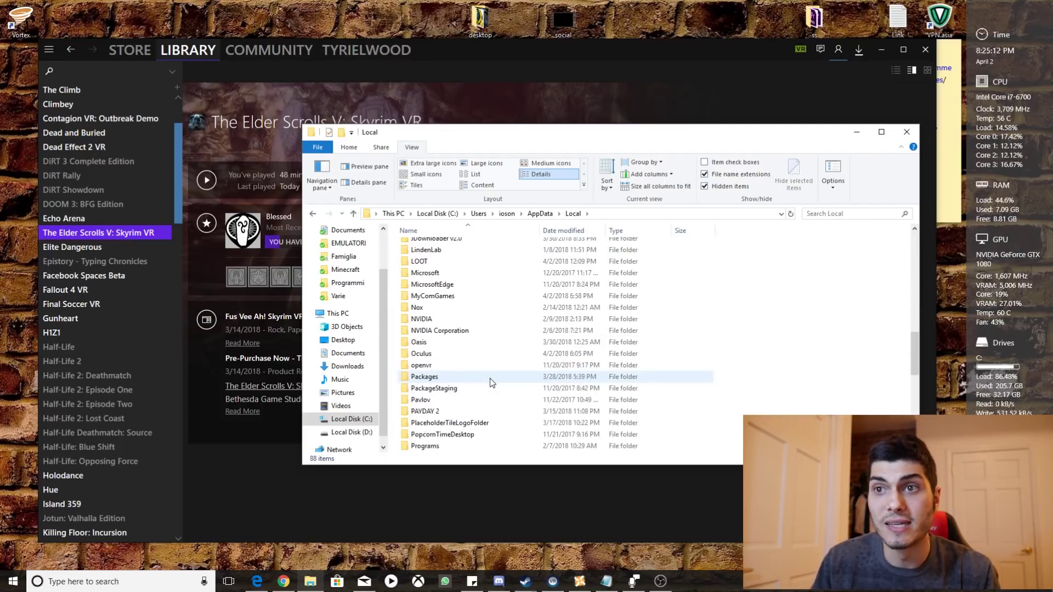
pyautogui.scroll(-3, 488, 384)
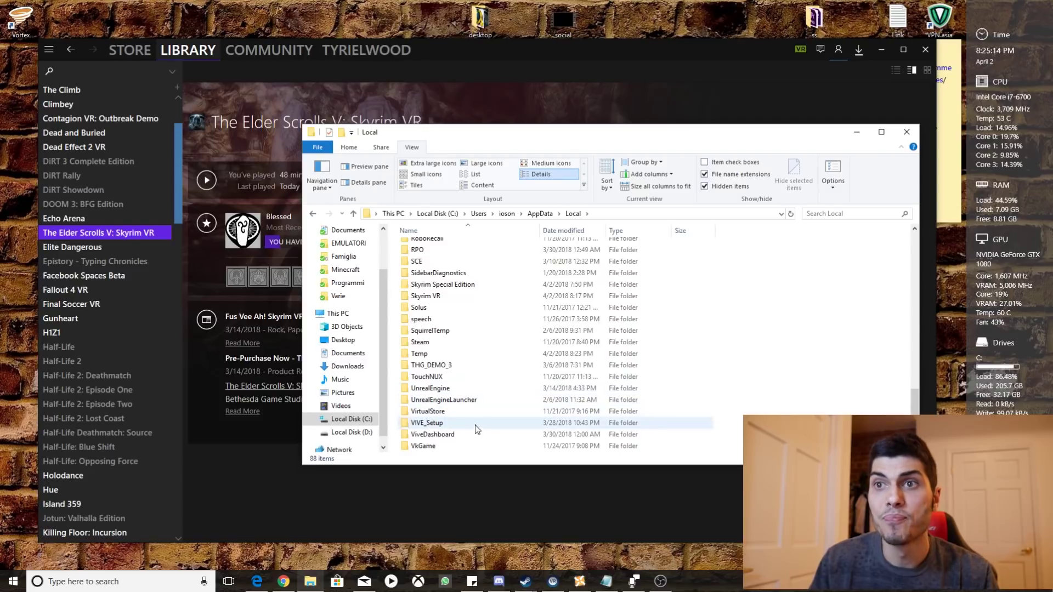
pyautogui.doubleClick(434, 286)
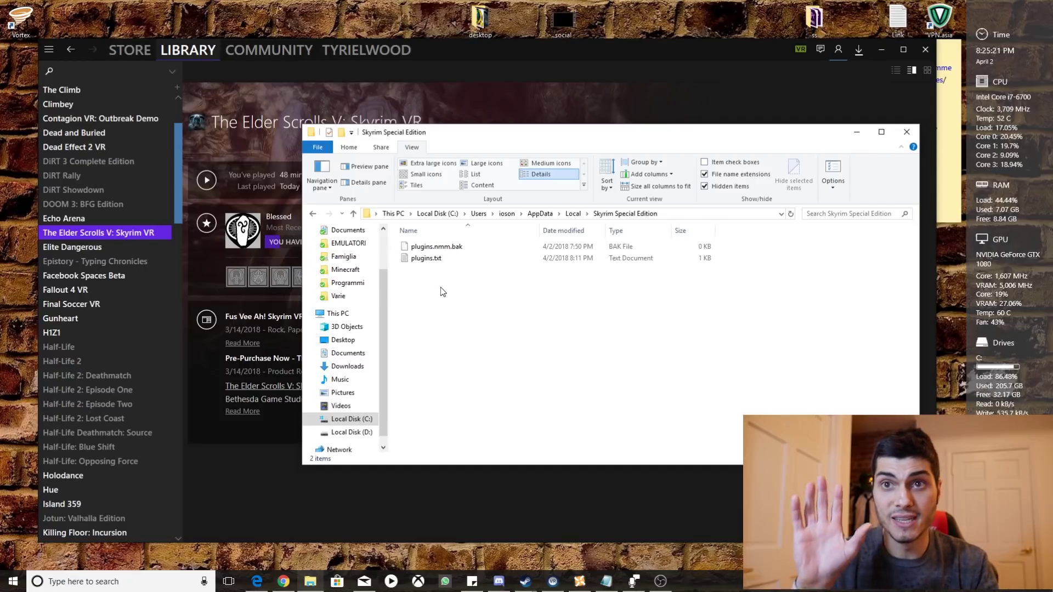
pyautogui.moveTo(461, 257); pyautogui.dragTo(438, 253)
# Open plugins.txt from the Skyrim VR folder in AppData\Local, examine its plugin entries, and put the file and folder windows away.
pyautogui.click(314, 212)
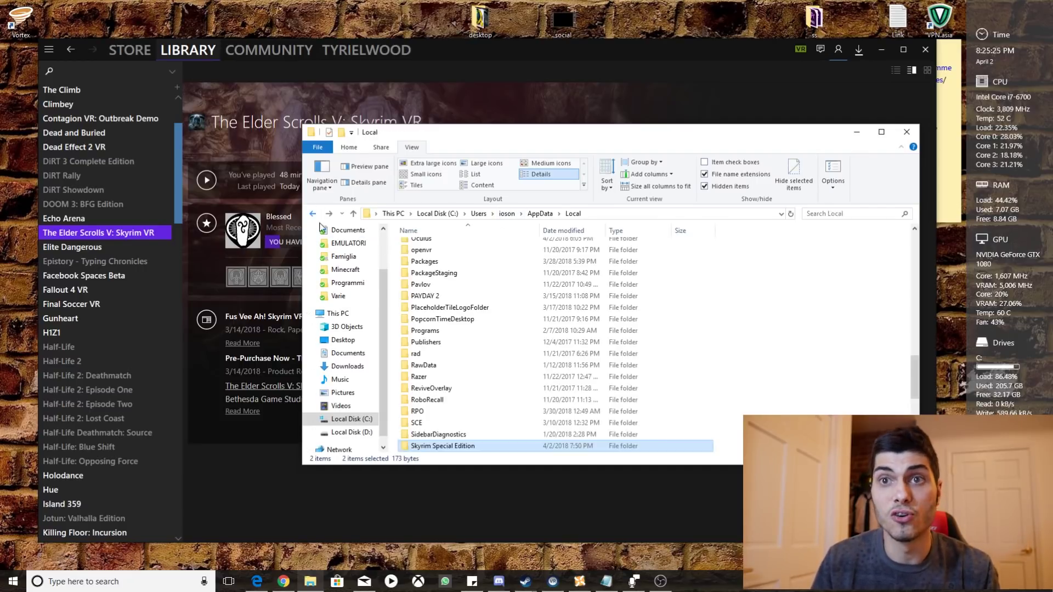
pyautogui.scroll(-2, 457, 409)
pyautogui.doubleClick(445, 390)
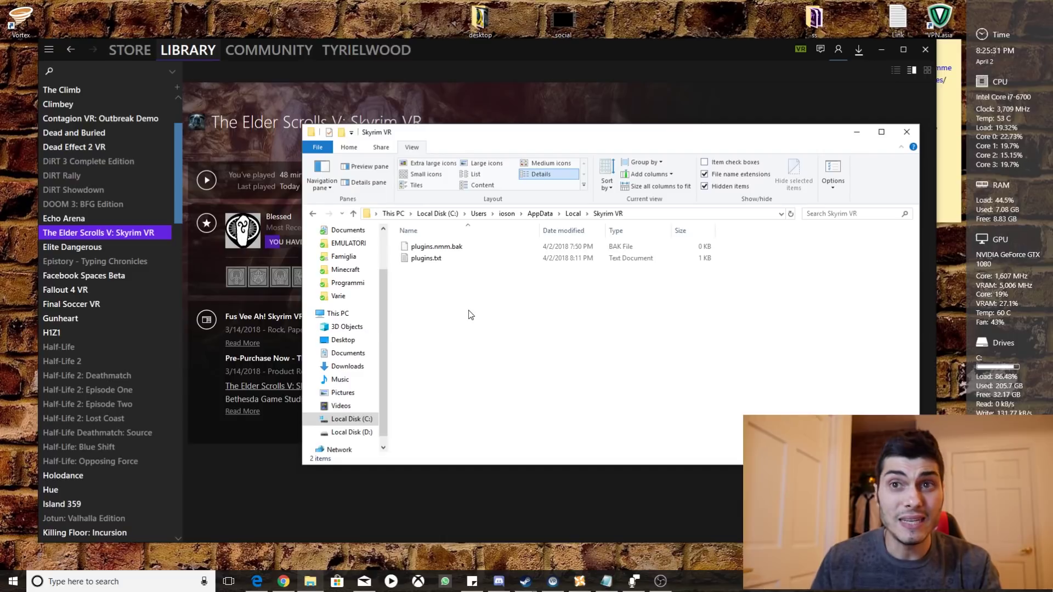
pyautogui.doubleClick(437, 259)
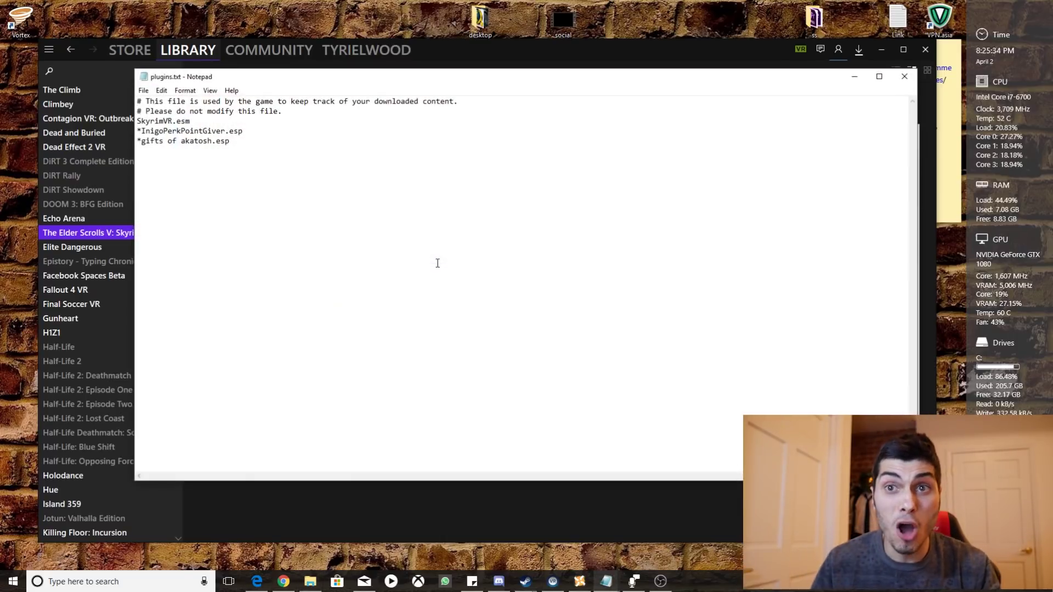
pyautogui.doubleClick(165, 120)
pyautogui.click(430, 154)
pyautogui.click(854, 77)
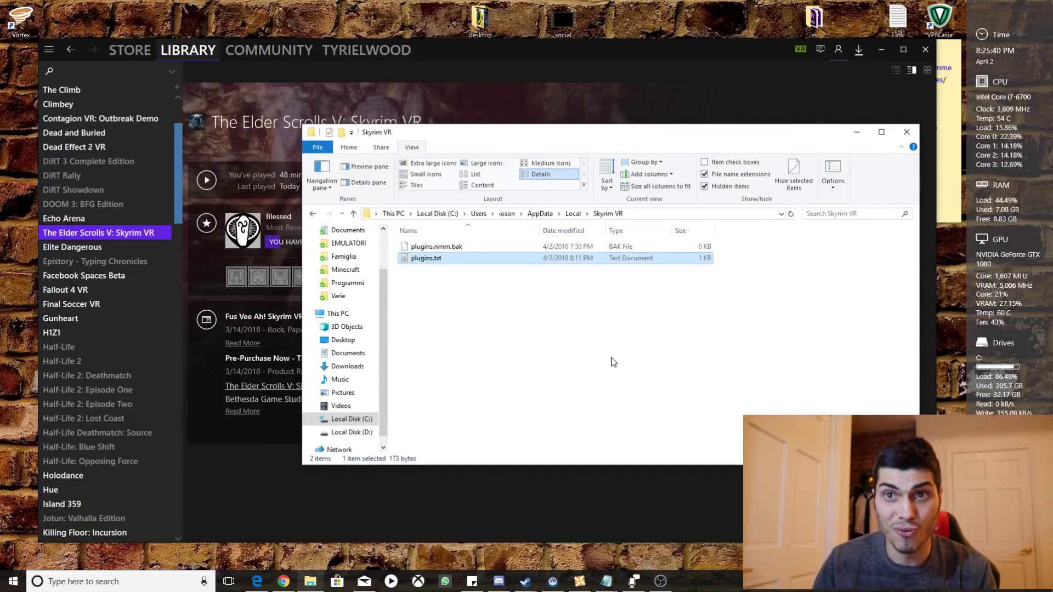
pyautogui.click(906, 131)
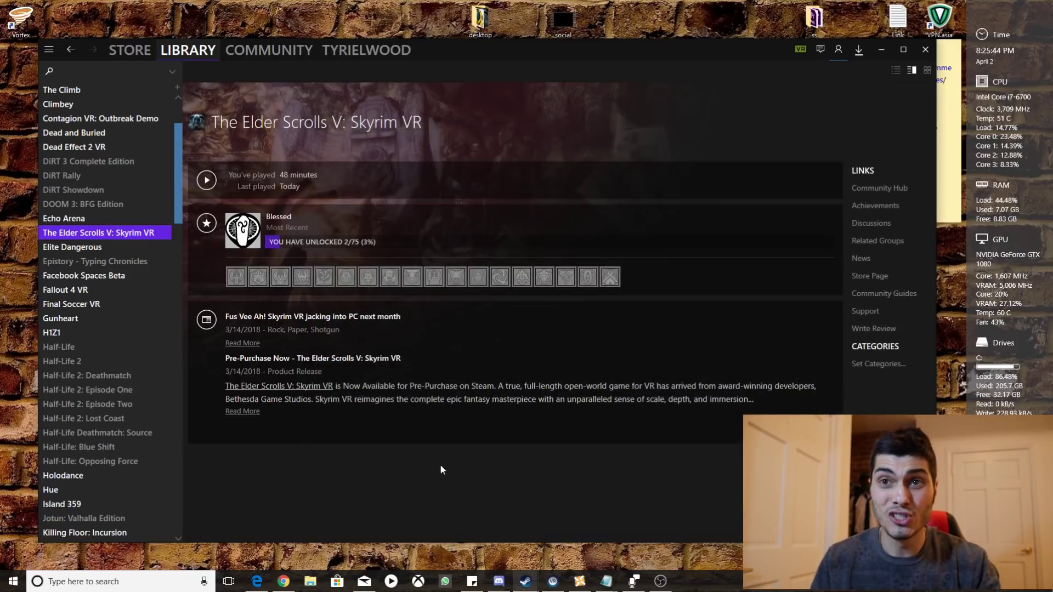
# Launch The Elder Scrolls V: Skyrim VR from the Steam library and load a saved game.
pyautogui.click(209, 183)
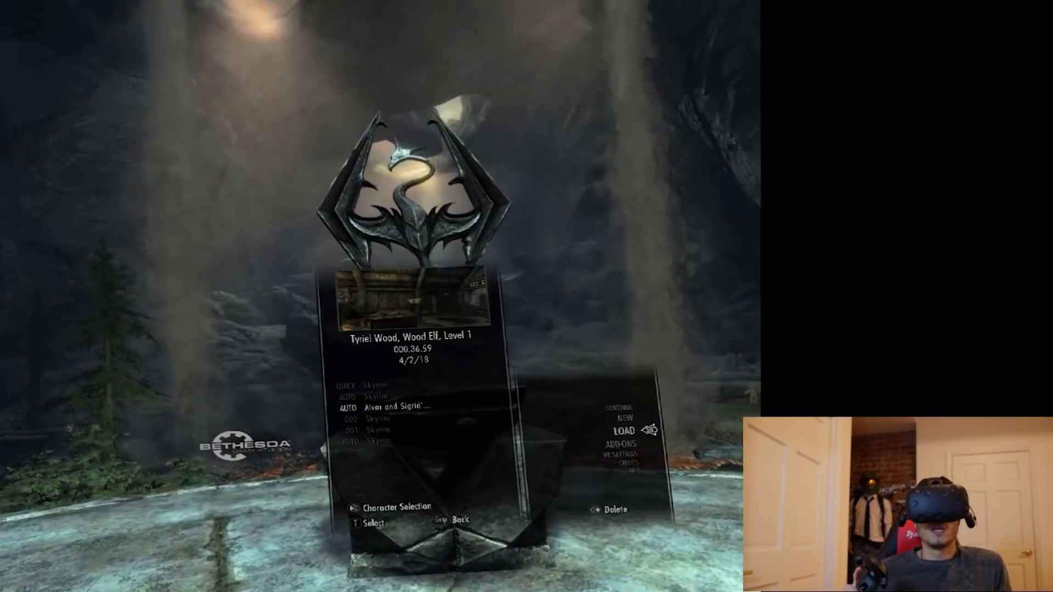
pyautogui.press('Down')
pyautogui.press('Down')
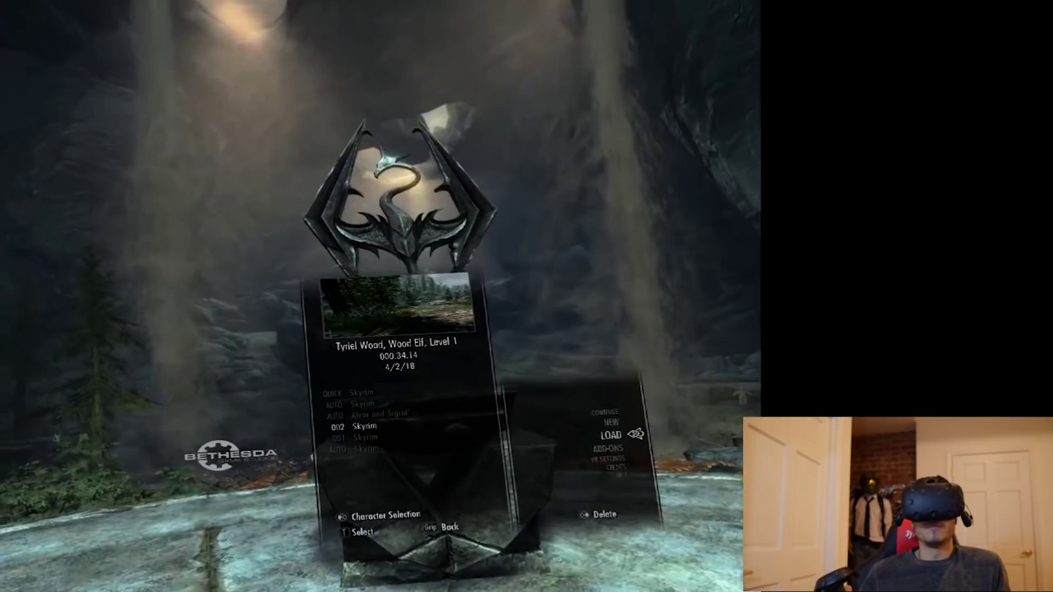
pyautogui.press('Up')
pyautogui.press('Down')
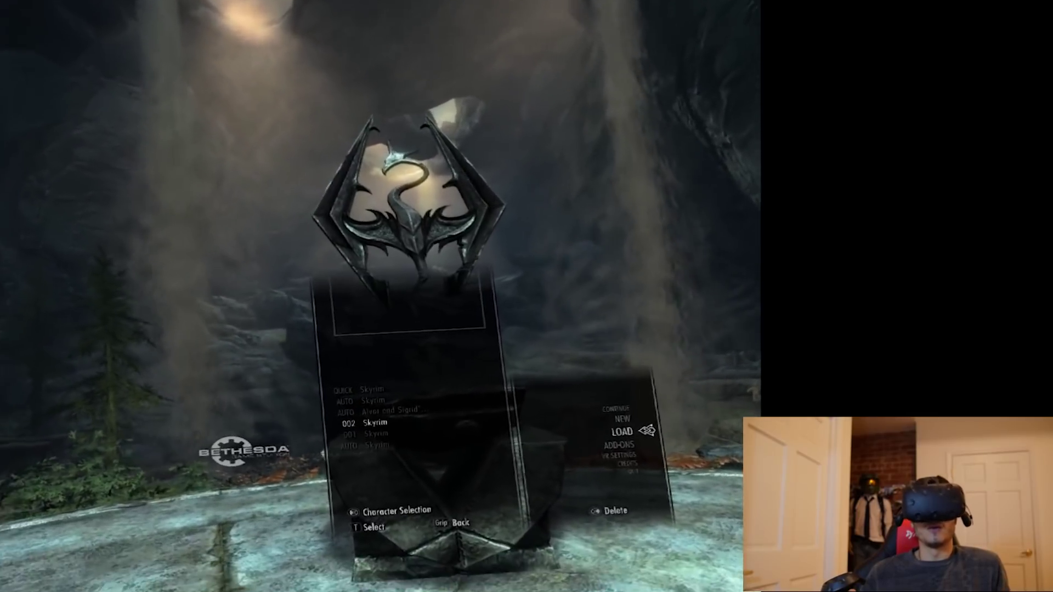
pyautogui.press('Up')
pyautogui.press('Return')
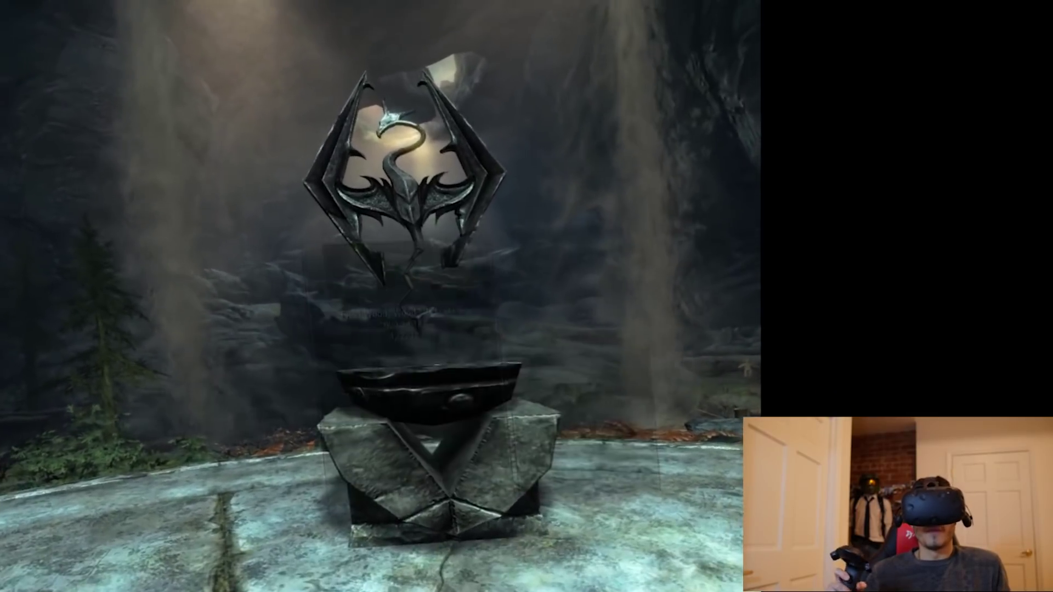